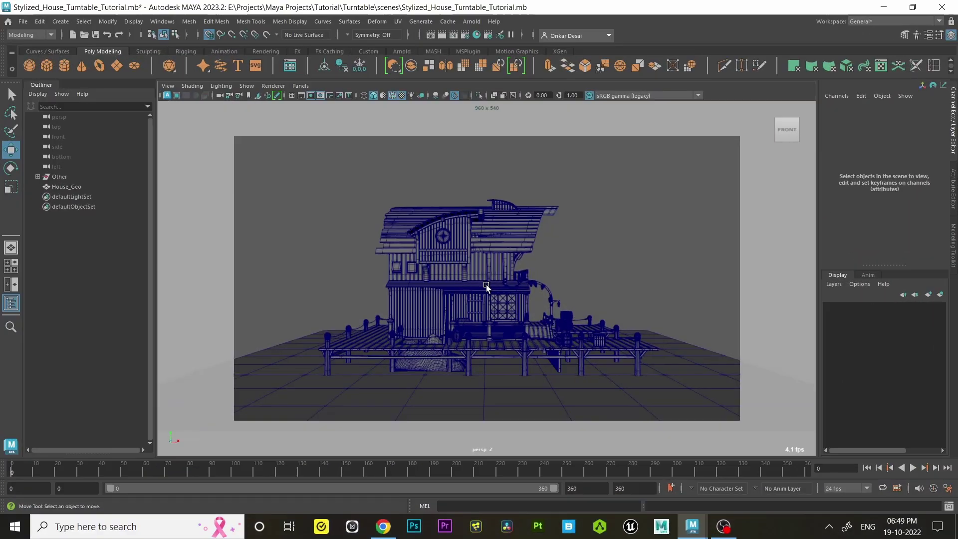
- Dolly the perspective camera toward the house so it fills more of the frame
alt+right_drag(487, 286, 486, 286)
alt+right_drag(486, 286, 499, 318)
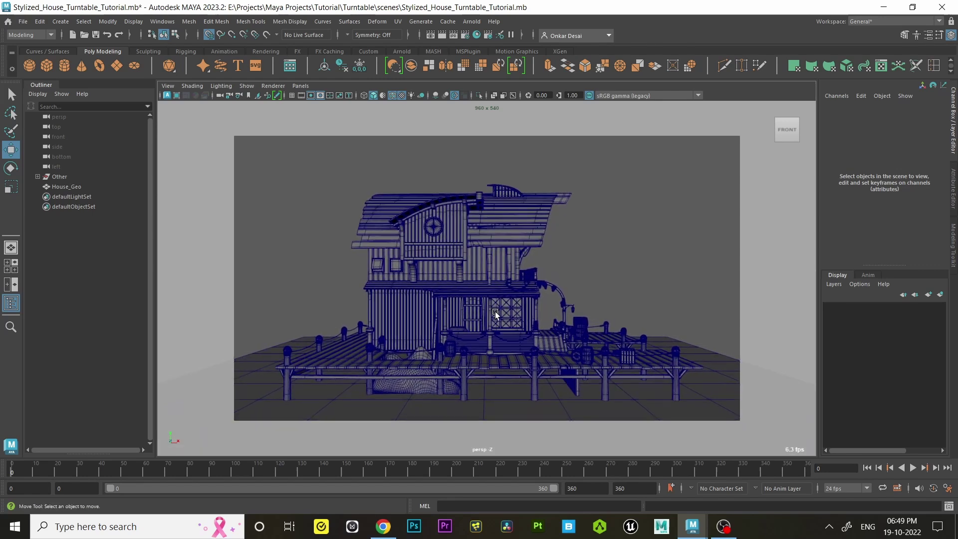
- With House_Geo selected, create a 360-frame turntable from the Animation menu set's Visualize menu
click(484, 267)
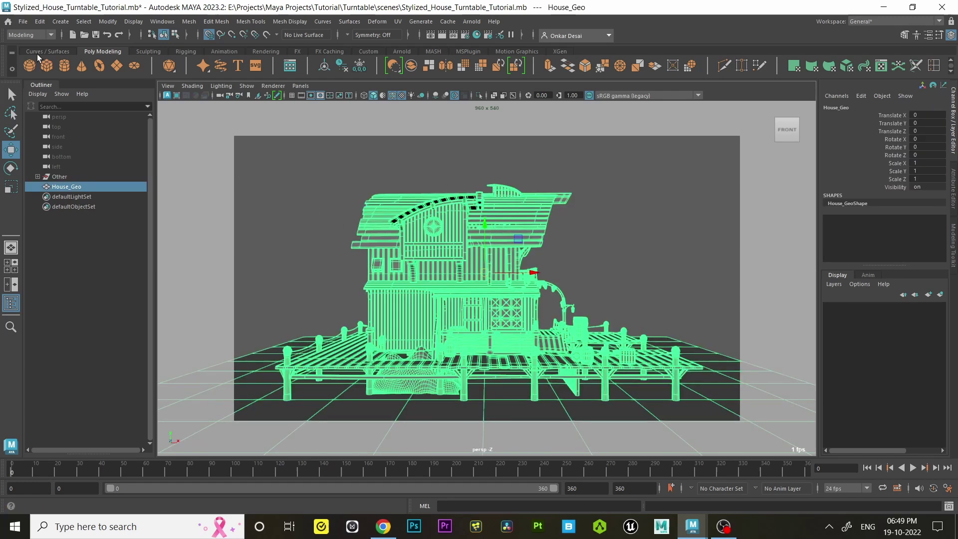
click(23, 37)
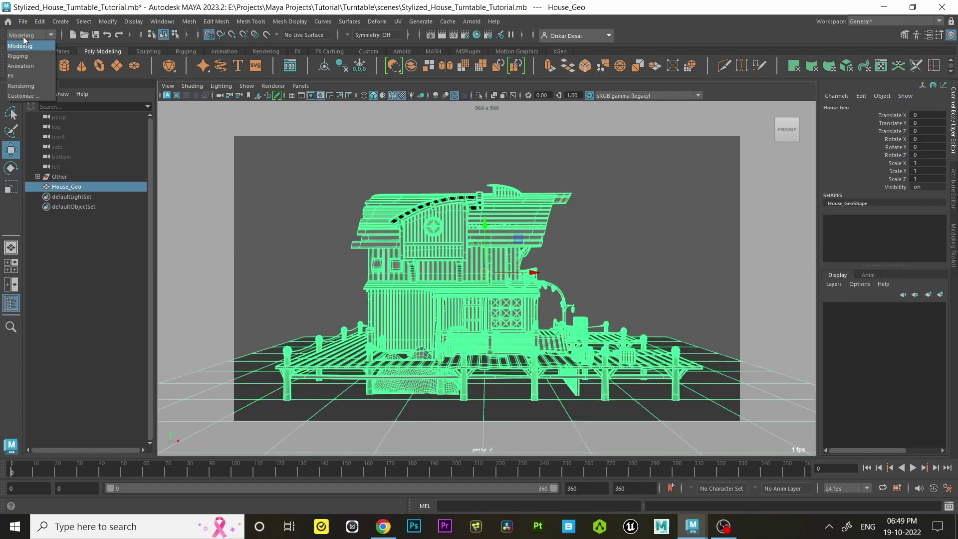
click(21, 66)
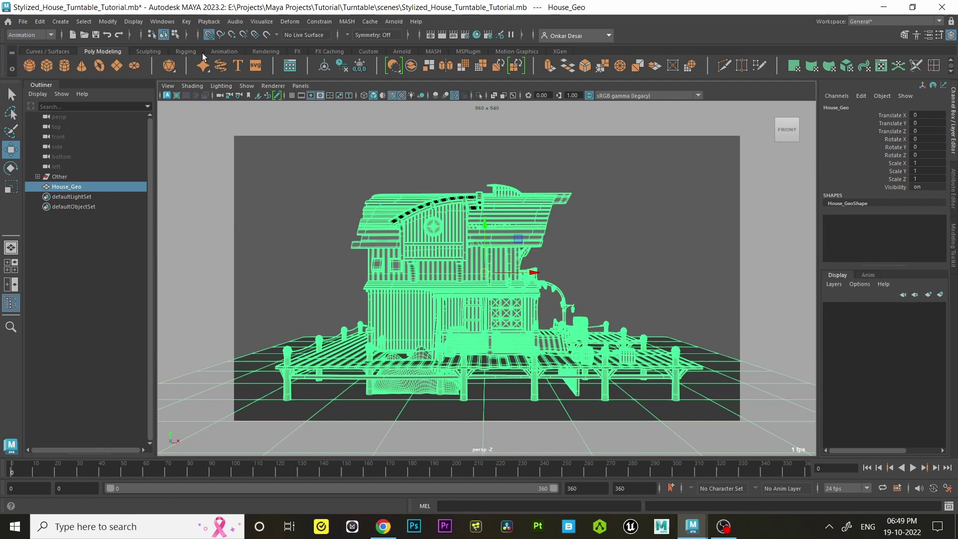
click(262, 22)
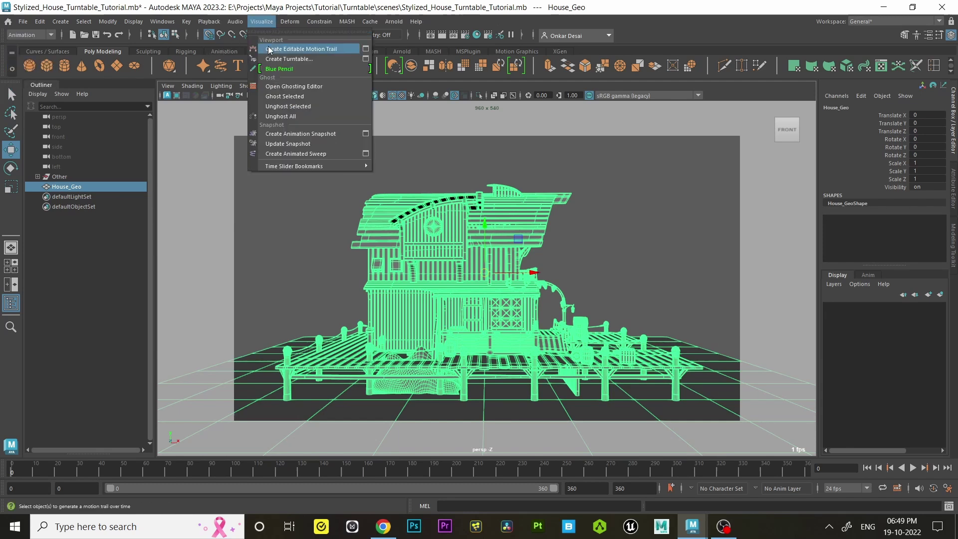
click(342, 59)
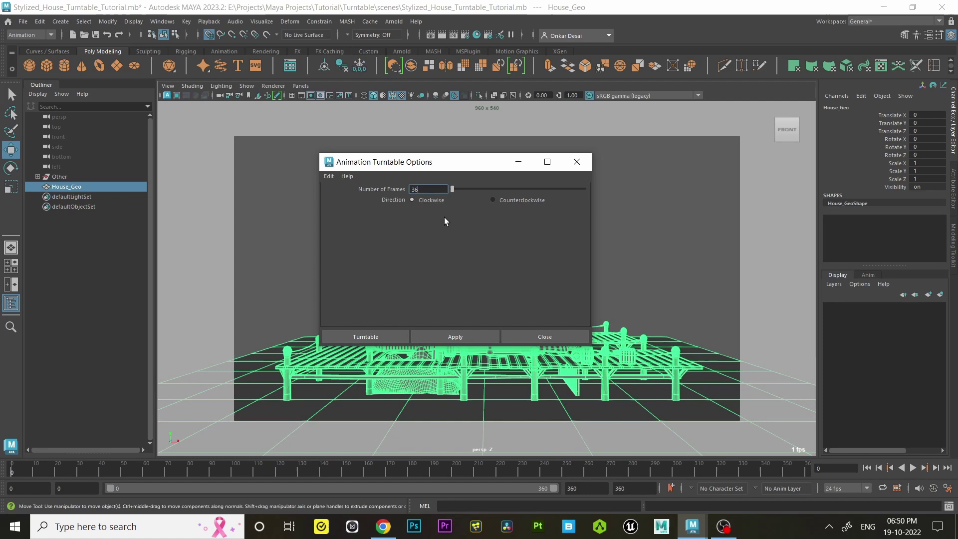
text(0)
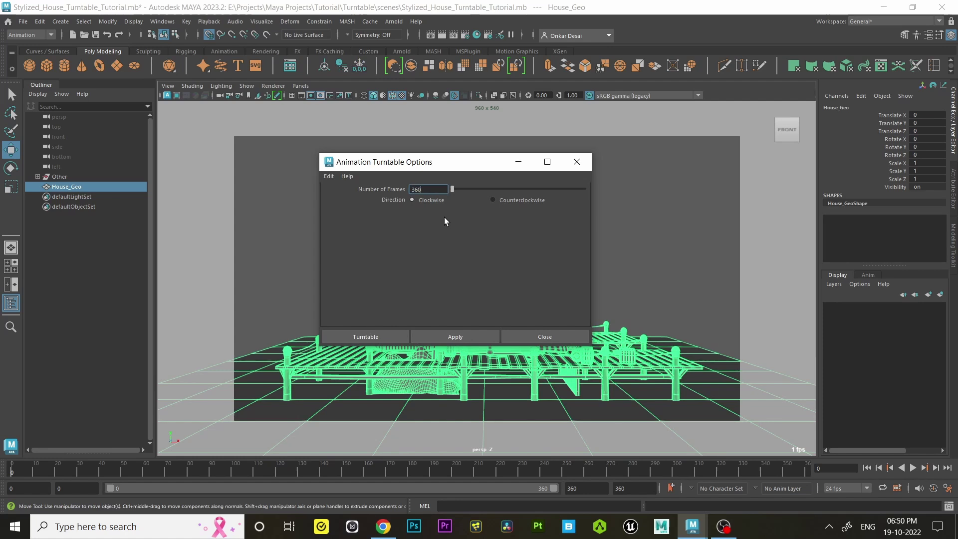
click(390, 338)
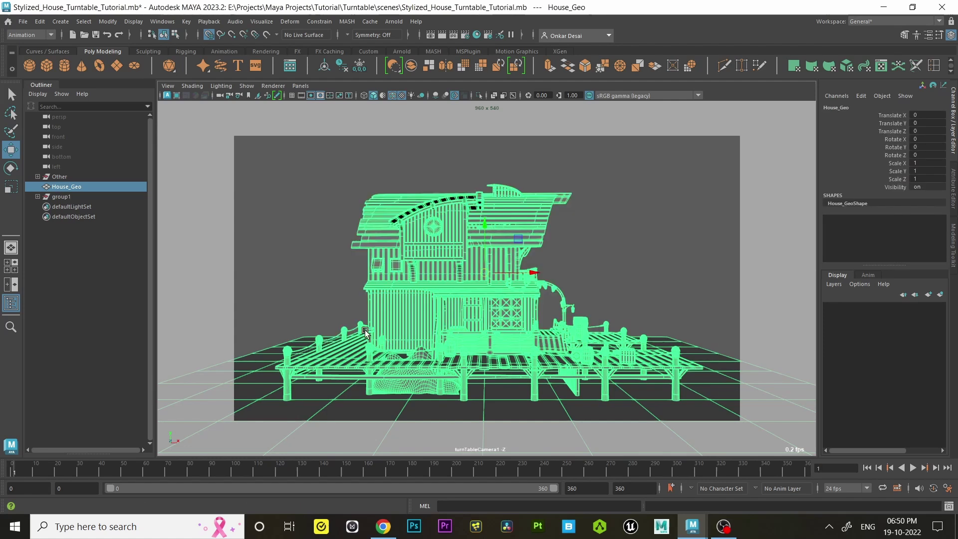
- Expand group1, deselect the house, and playblast the turntable with looping playback
click(37, 197)
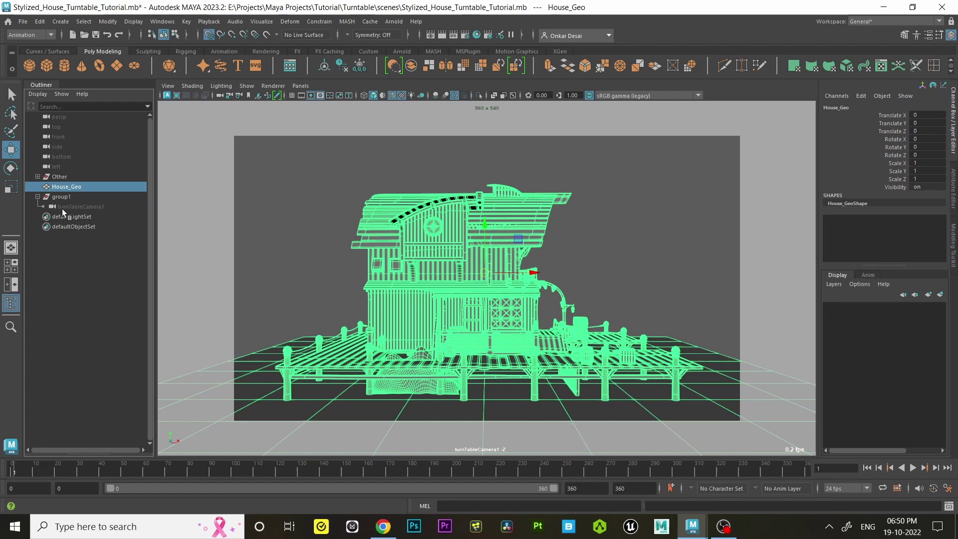
click(263, 261)
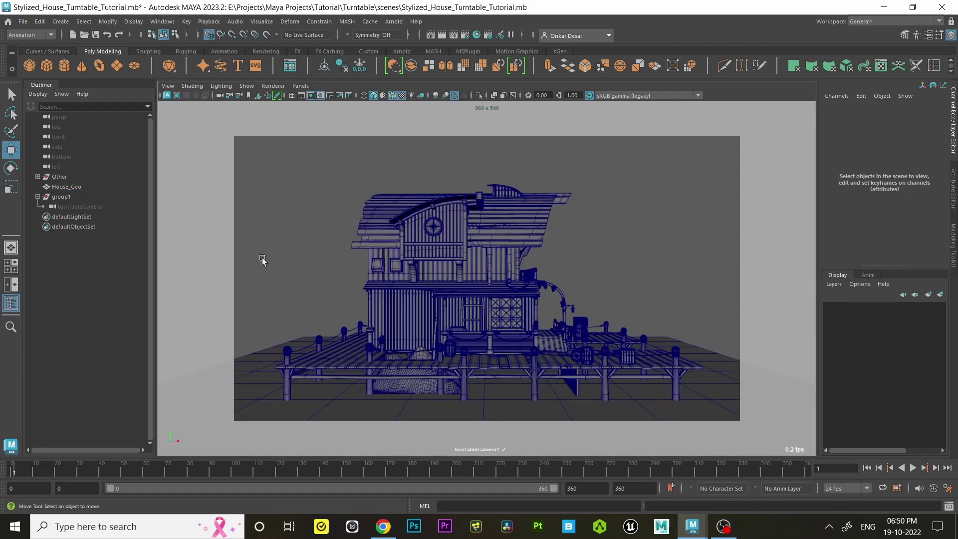
right_click(330, 473)
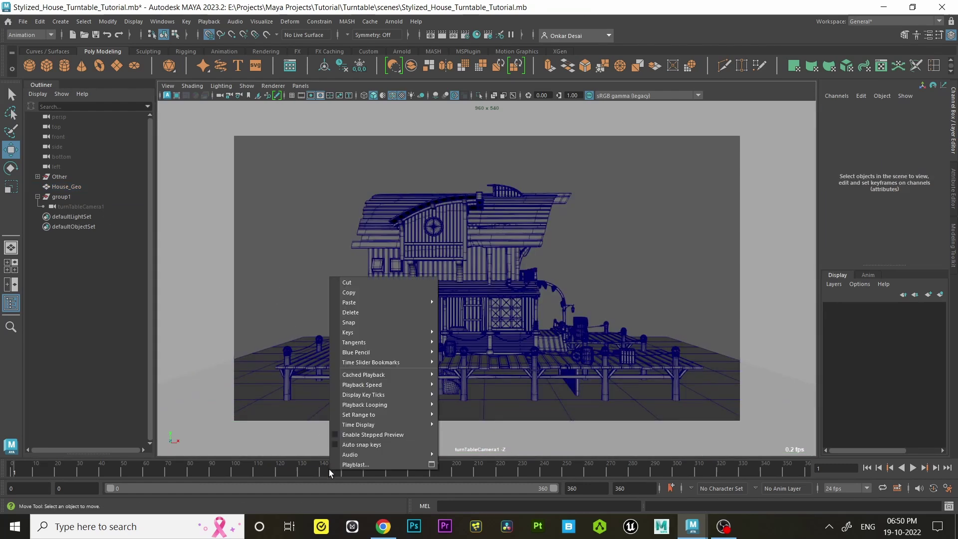
click(355, 464)
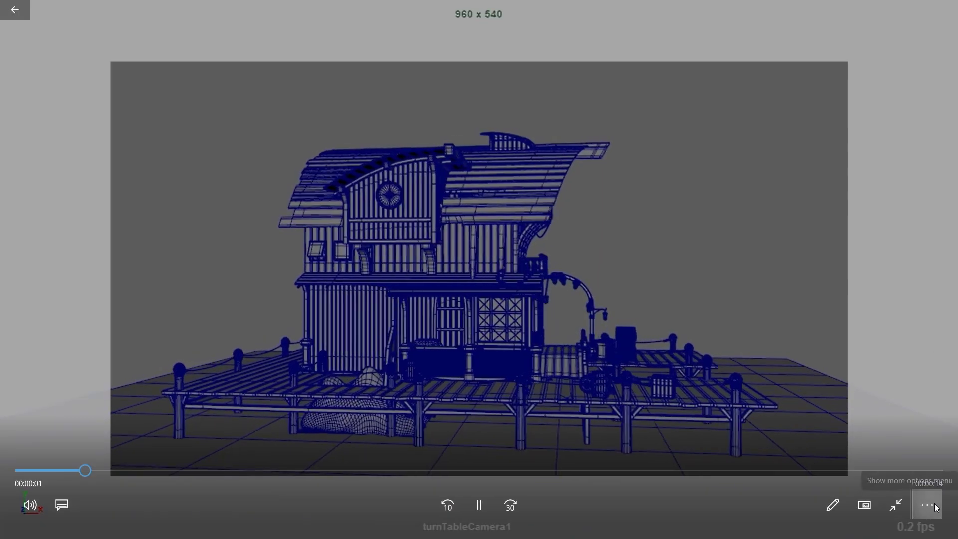
click(934, 503)
click(893, 438)
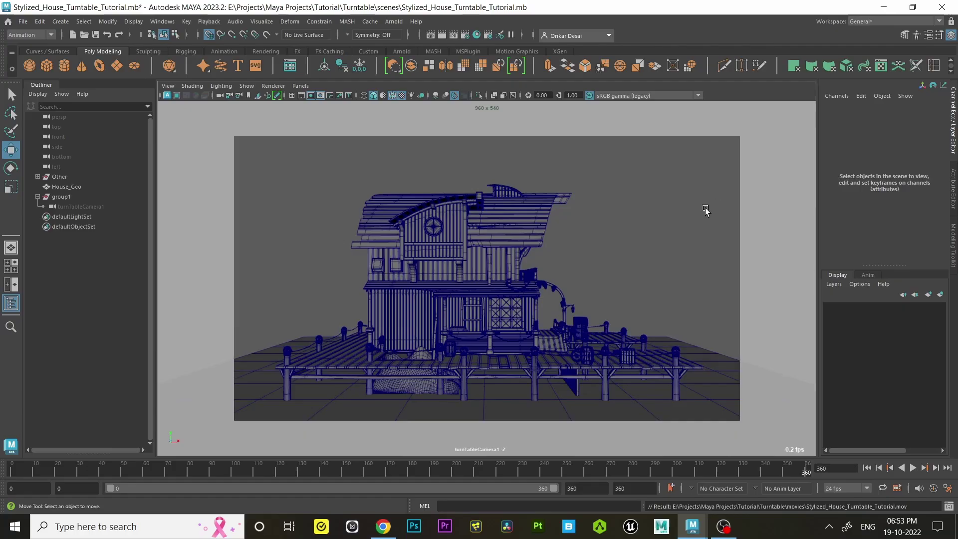
- Set group1's Rotate Y curve to Linear tangents in the Graph Editor, then deselect everything
click(165, 22)
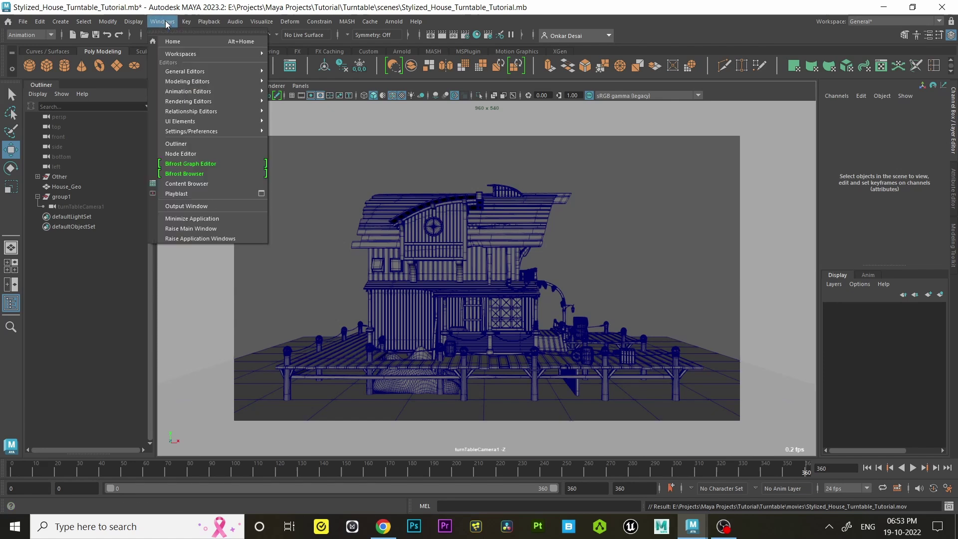
mouse_move(177, 93)
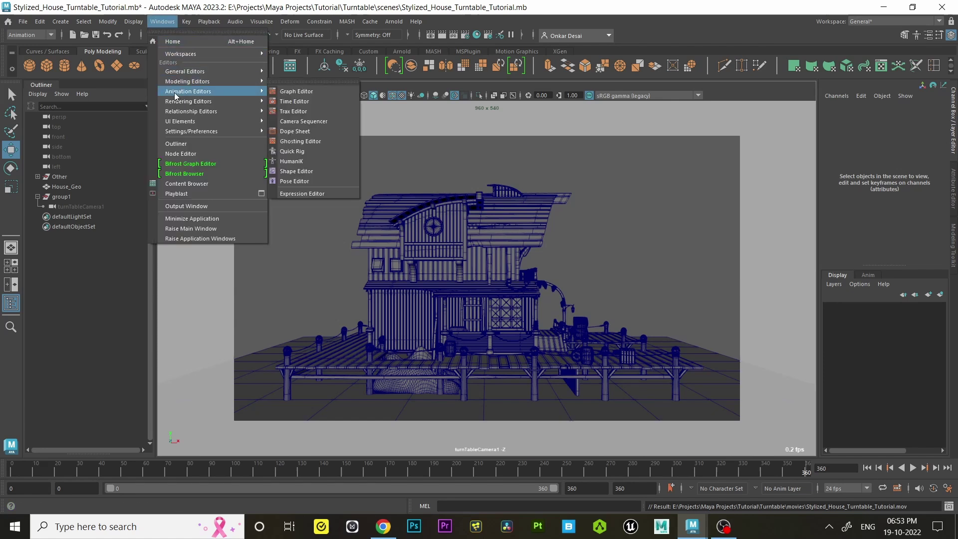
click(288, 93)
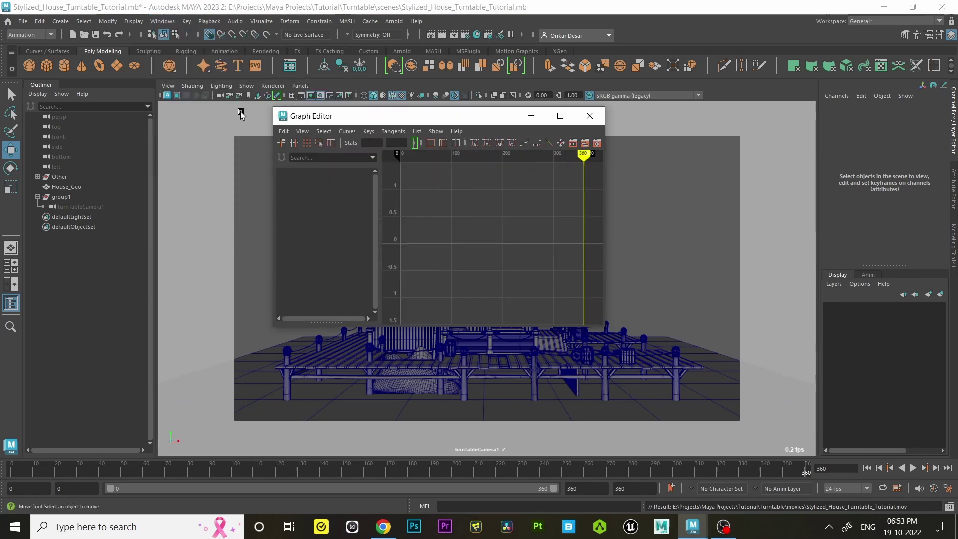
click(65, 198)
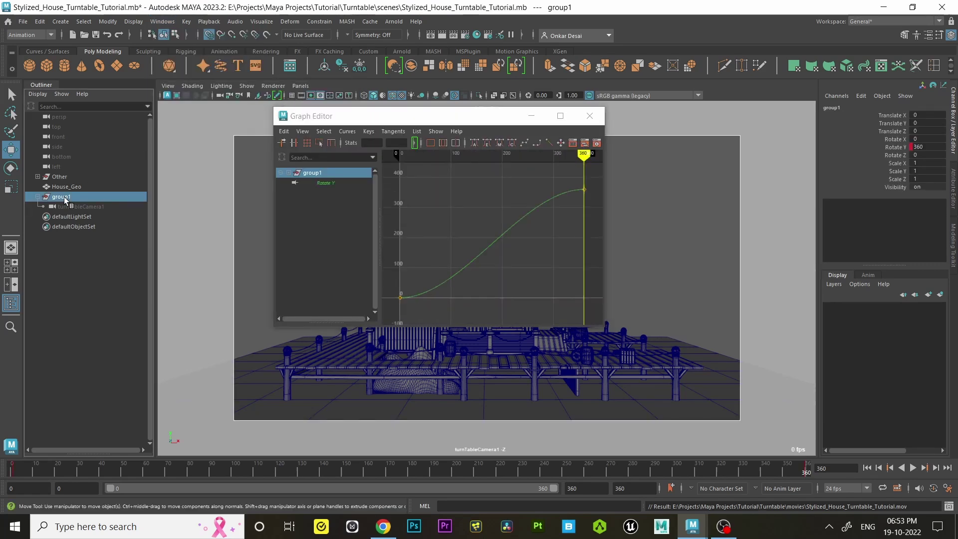
click(520, 228)
click(519, 227)
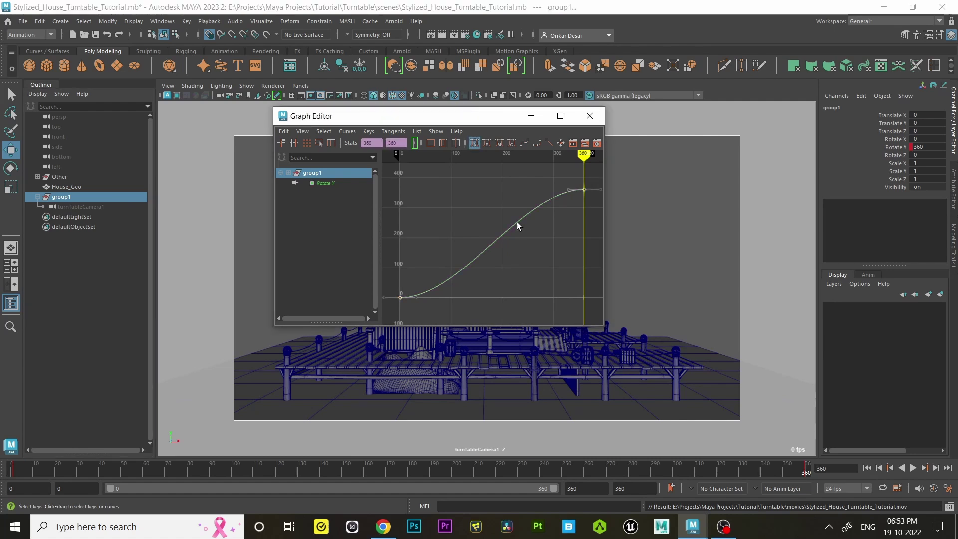
click(401, 134)
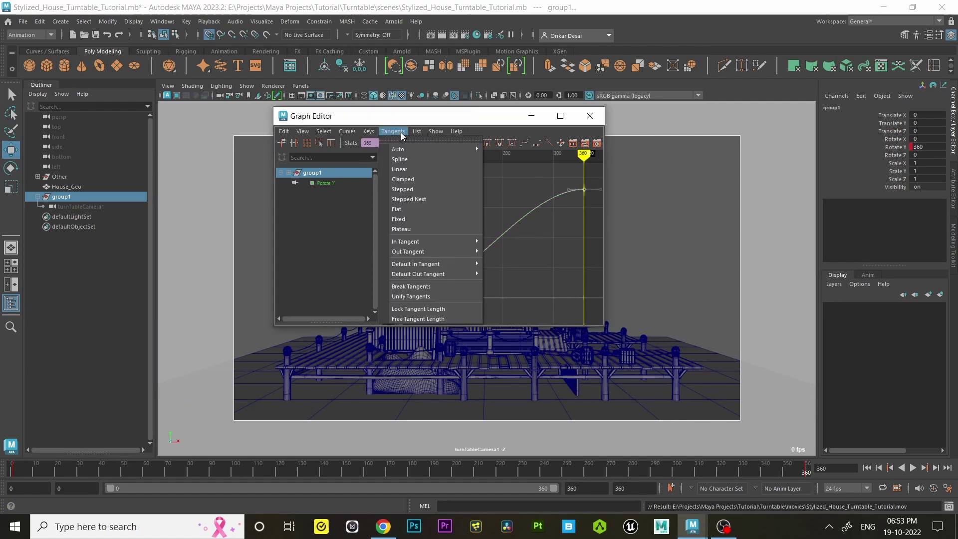
click(408, 170)
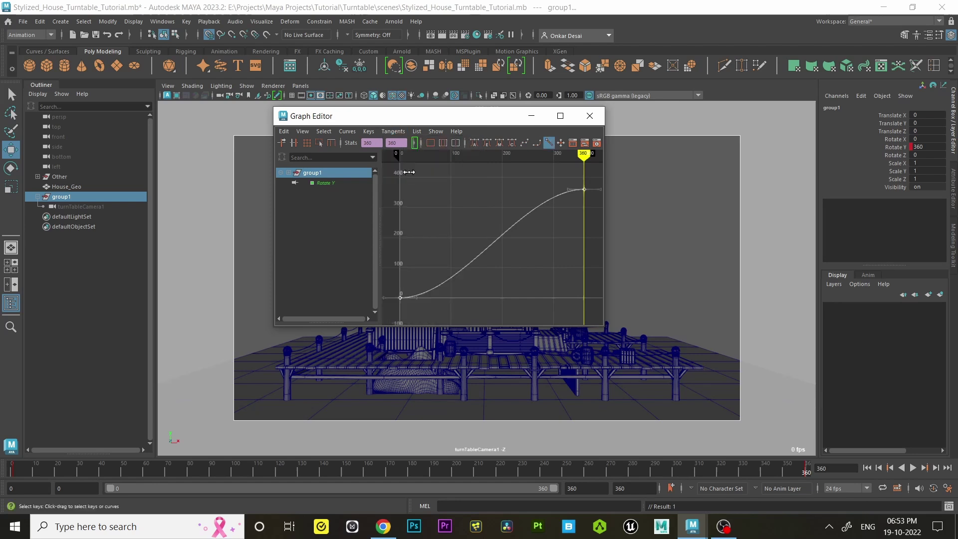
click(552, 183)
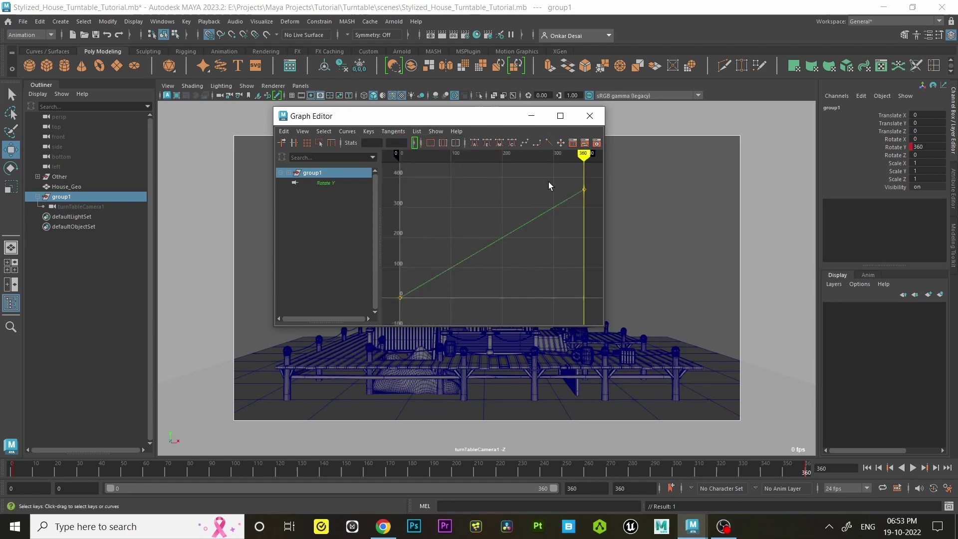
click(590, 116)
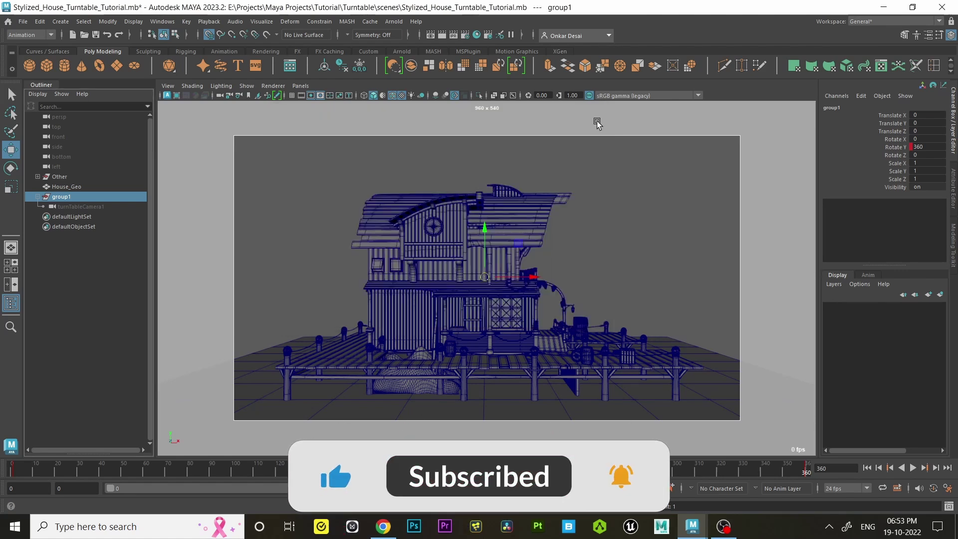
click(620, 216)
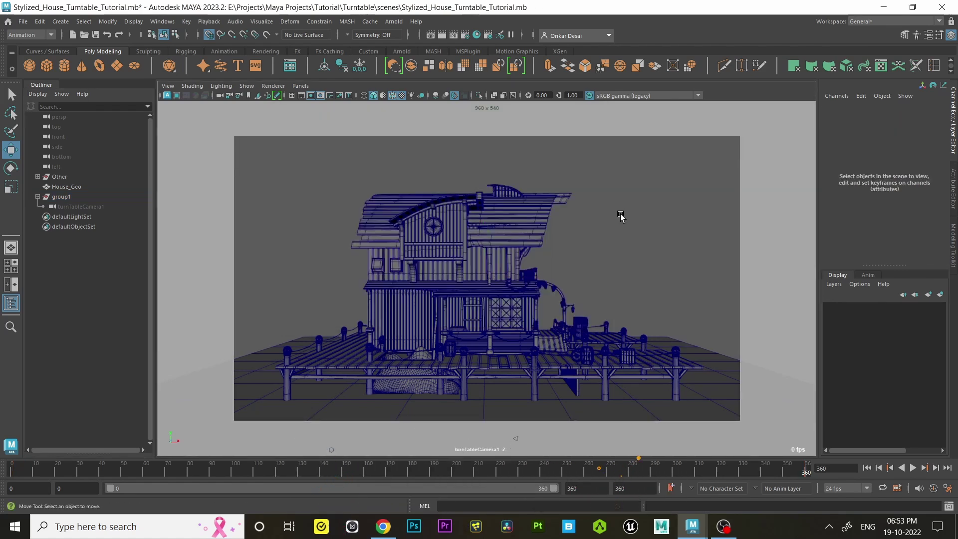
- Set the render output to png with name.#.ext frame numbering
click(464, 34)
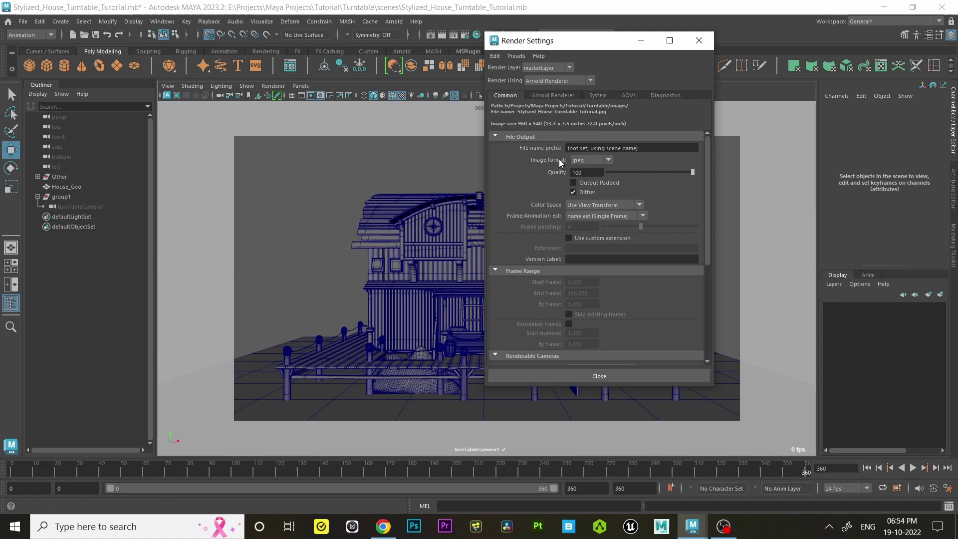
click(594, 161)
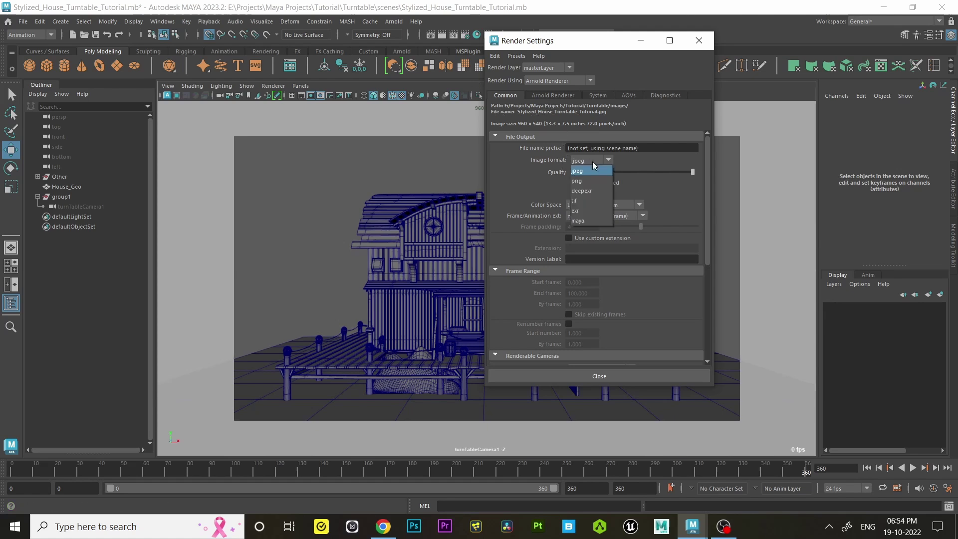
click(589, 181)
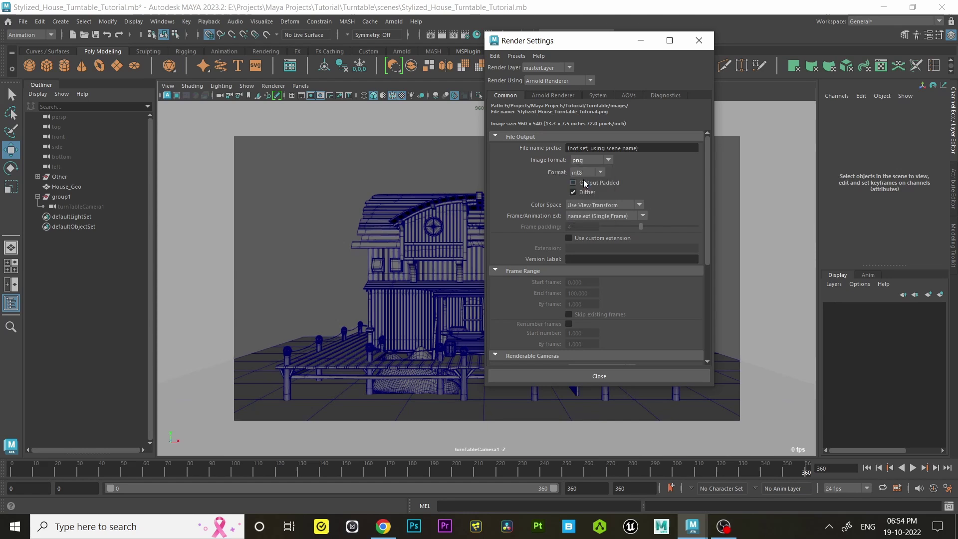
click(587, 217)
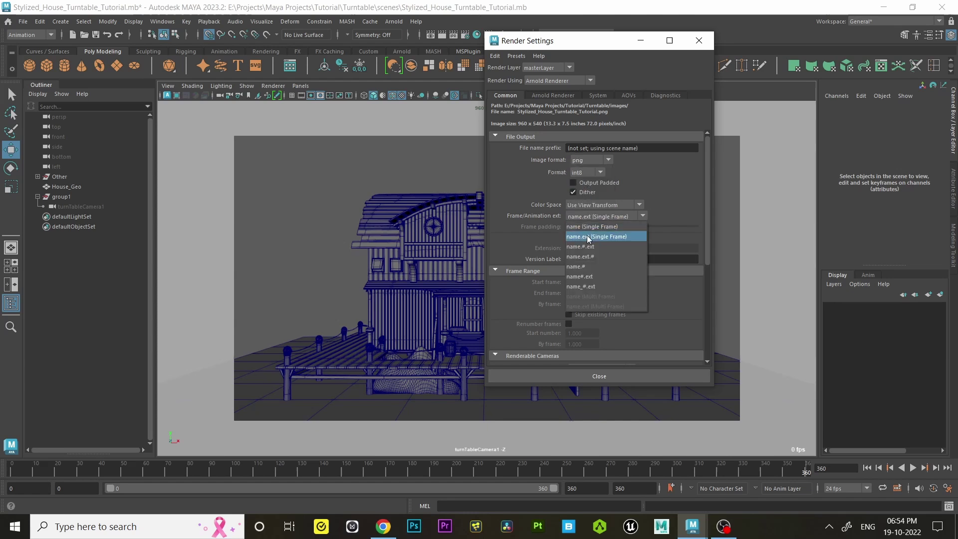
click(592, 248)
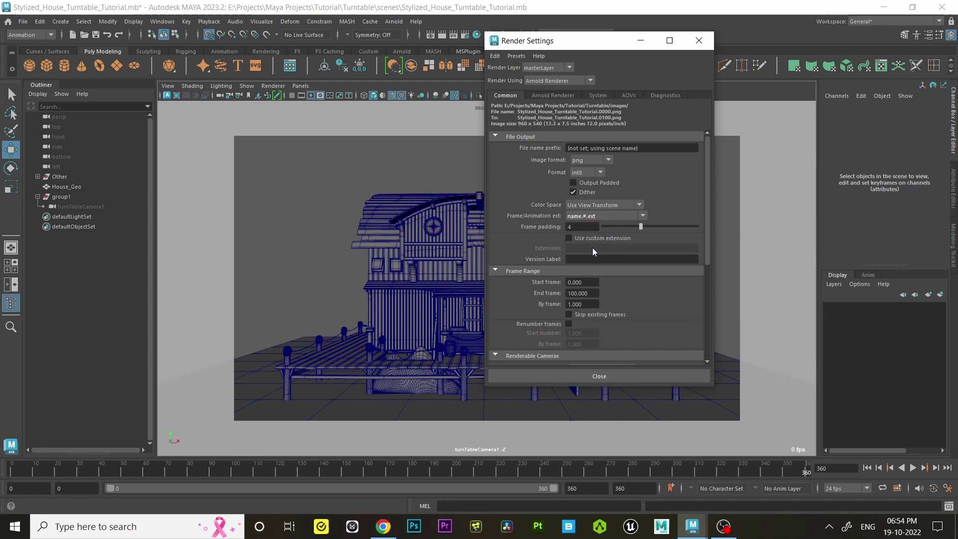
- Set the end frame to 360, render from turnTableCamera1, and use the HD_720 size preset
click(579, 293)
text(360)
key(Return)
scroll(636, 295, down, 3)
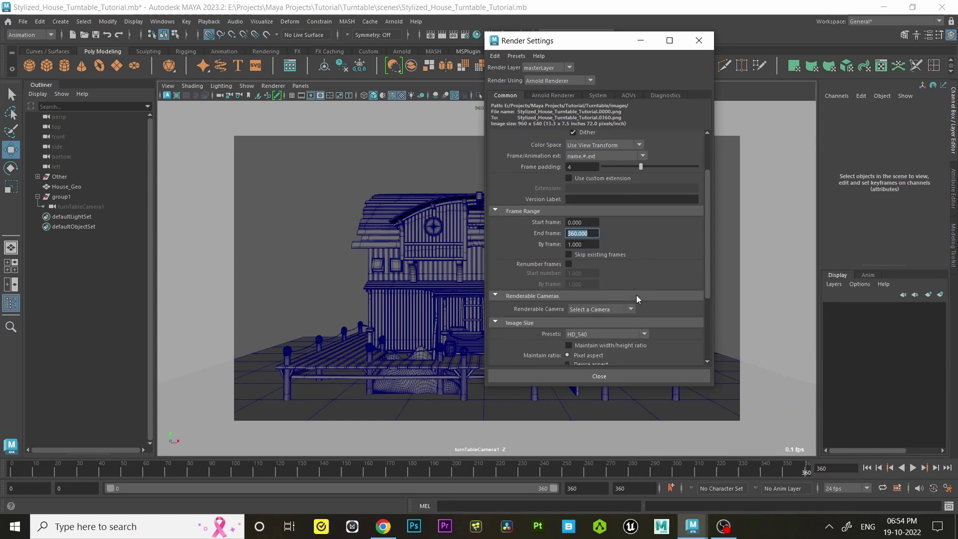
scroll(619, 295, down, 2)
click(605, 281)
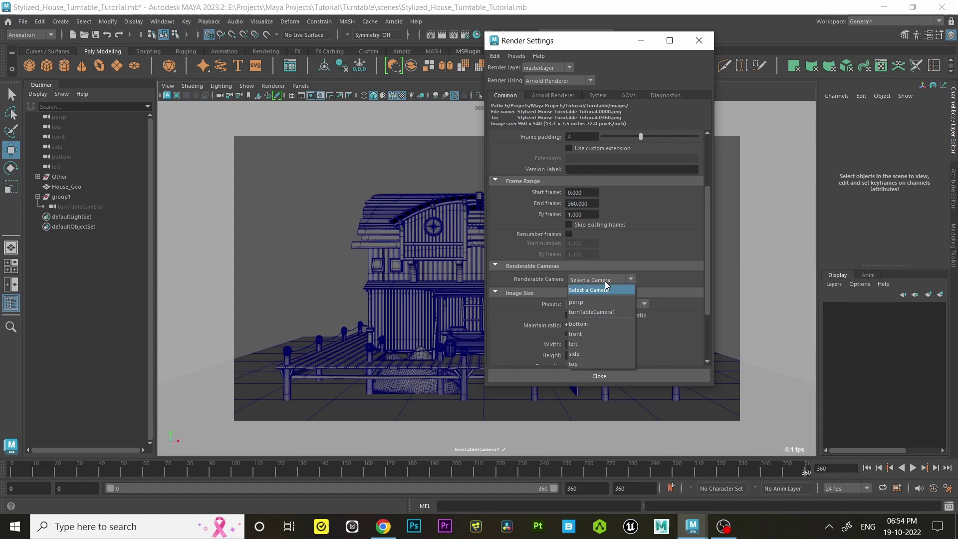
click(599, 312)
scroll(617, 320, down, 2)
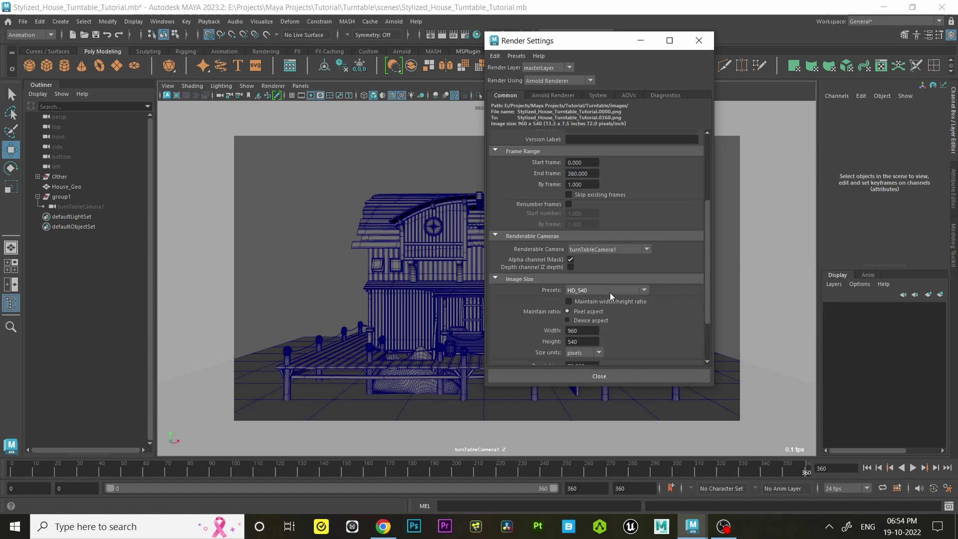
click(609, 294)
click(598, 374)
scroll(636, 319, down, 4)
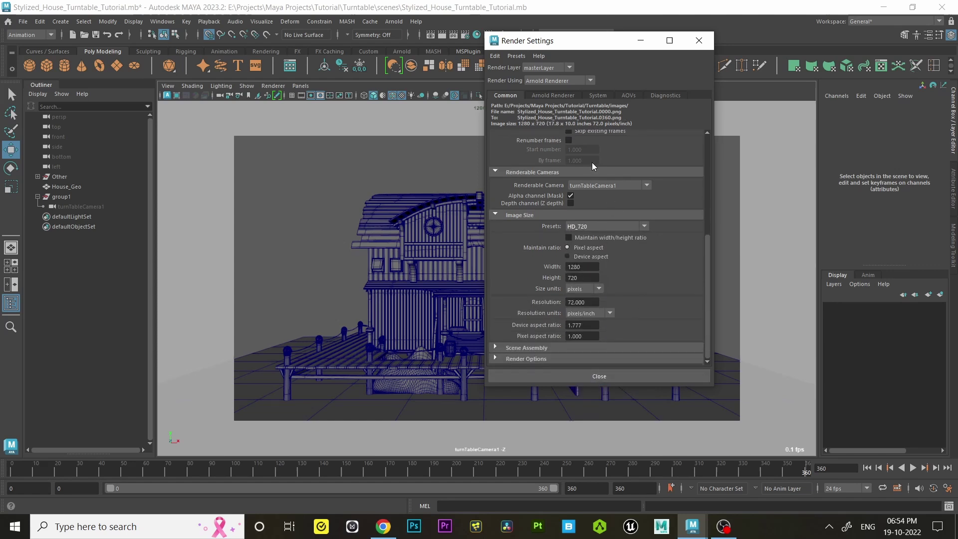
- In Arnold's AOVs tab, create a custom render pass named AO
click(570, 96)
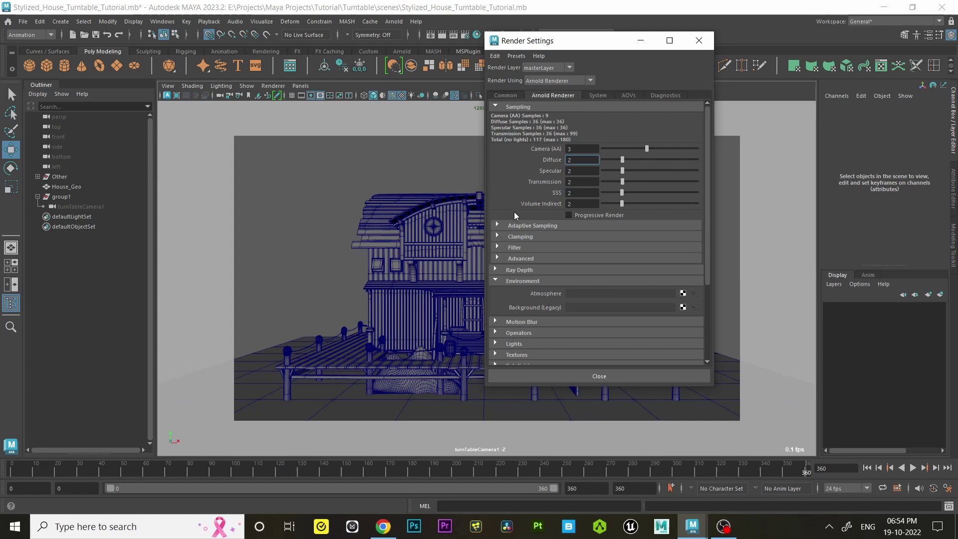
click(627, 96)
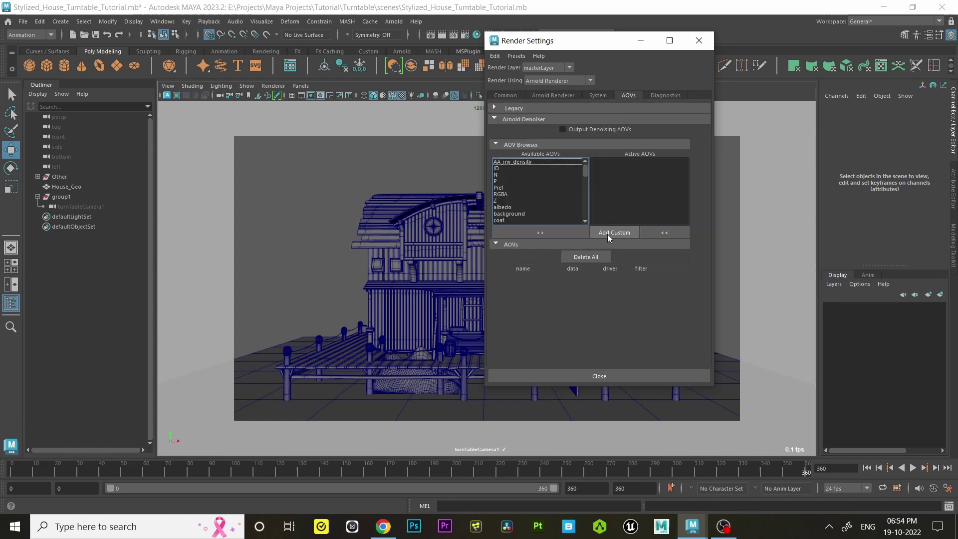
click(622, 235)
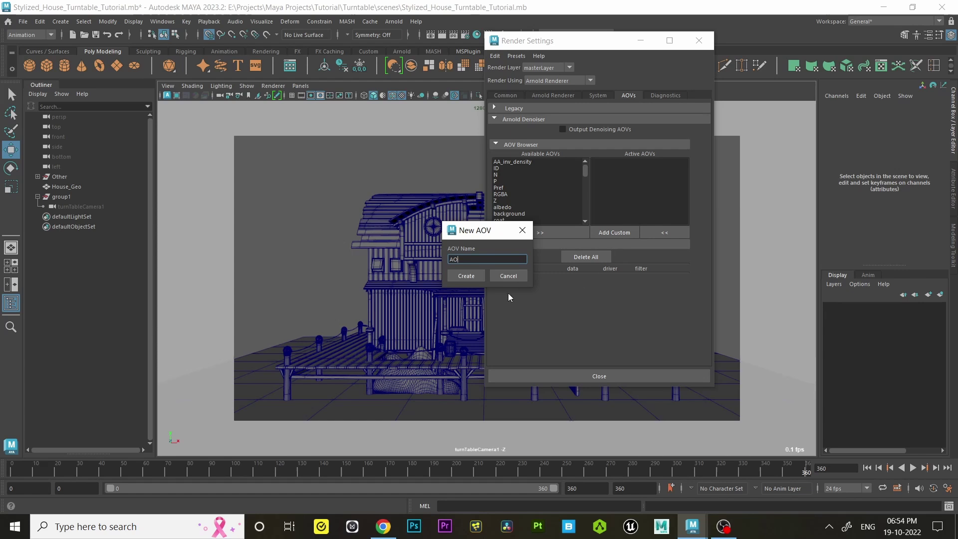
click(480, 279)
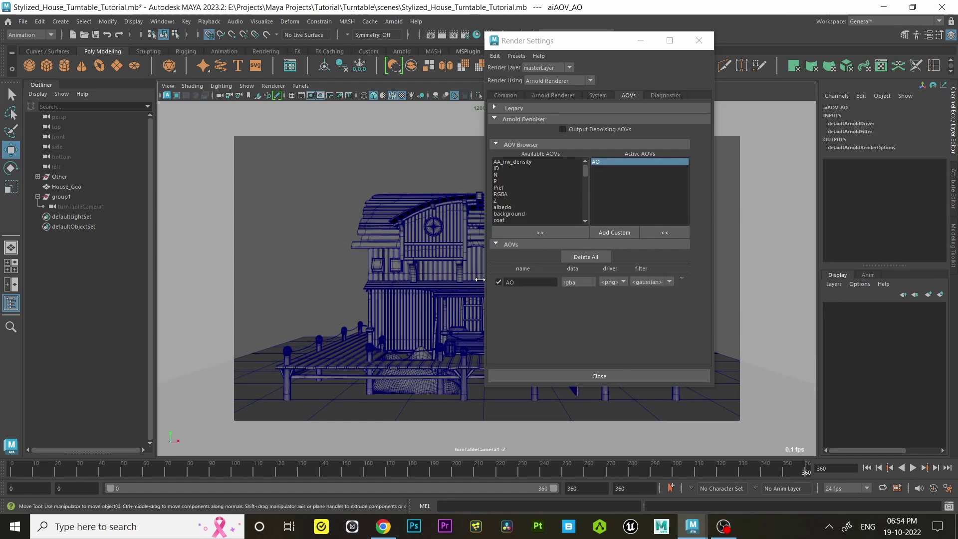
- Connect an aiAmbientOcclusion shader as the AO pass's shader
click(955, 210)
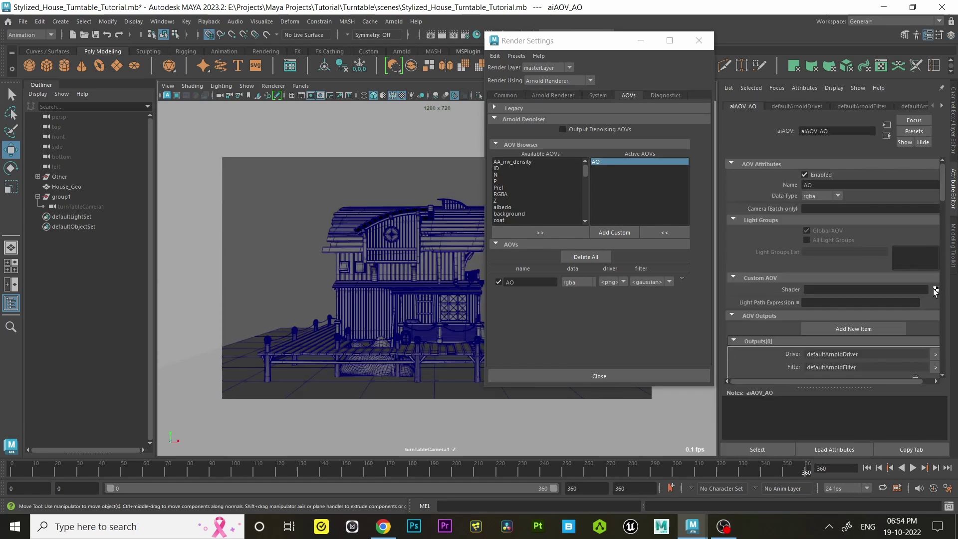
click(935, 289)
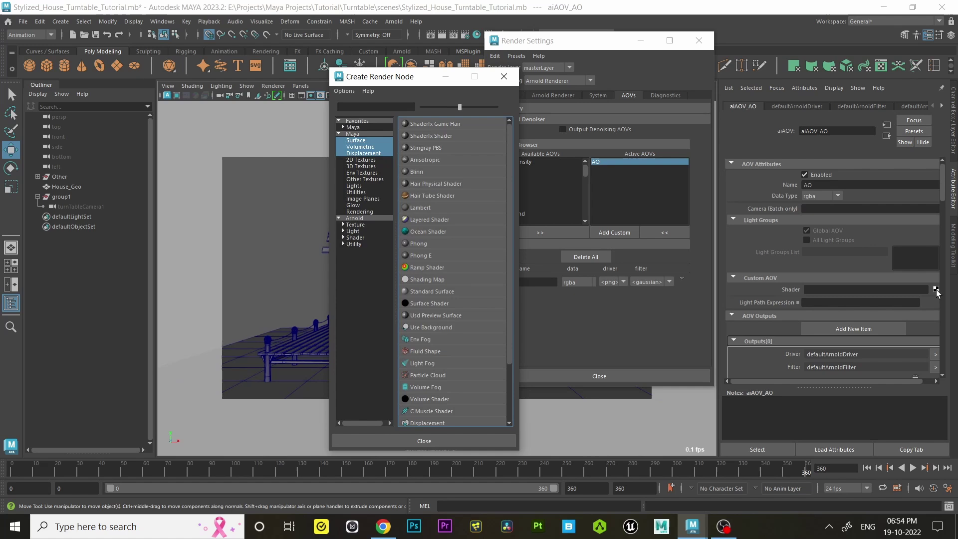
click(355, 239)
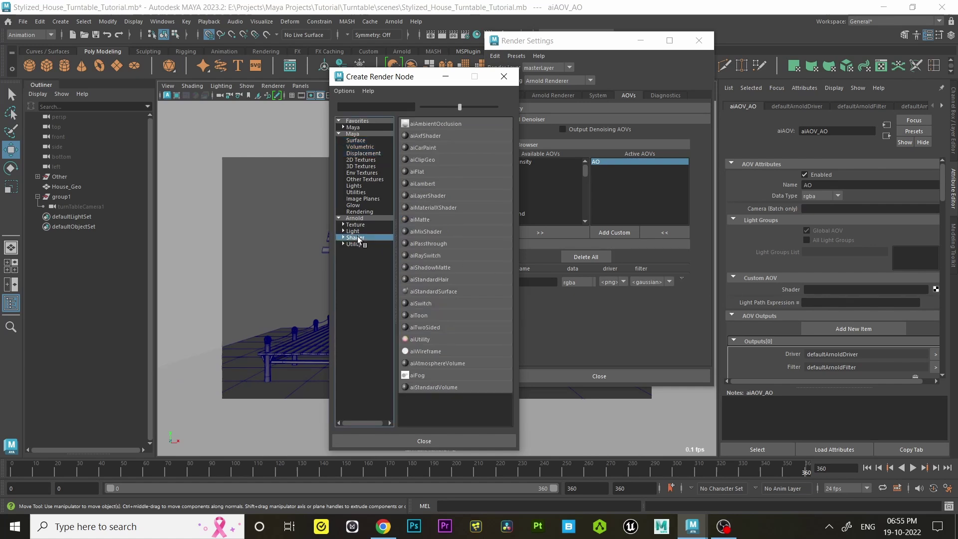
click(456, 124)
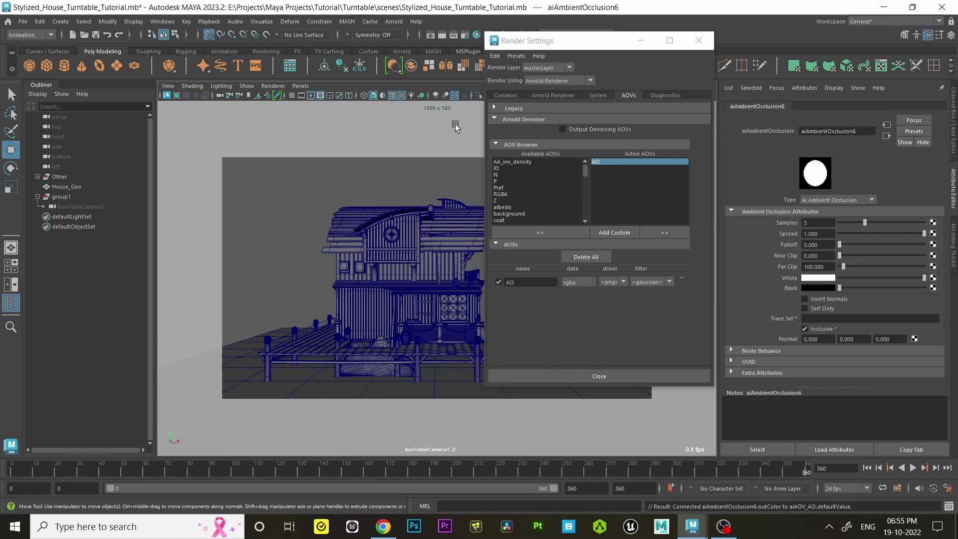
- Add another custom AOV named Wireframe
click(617, 233)
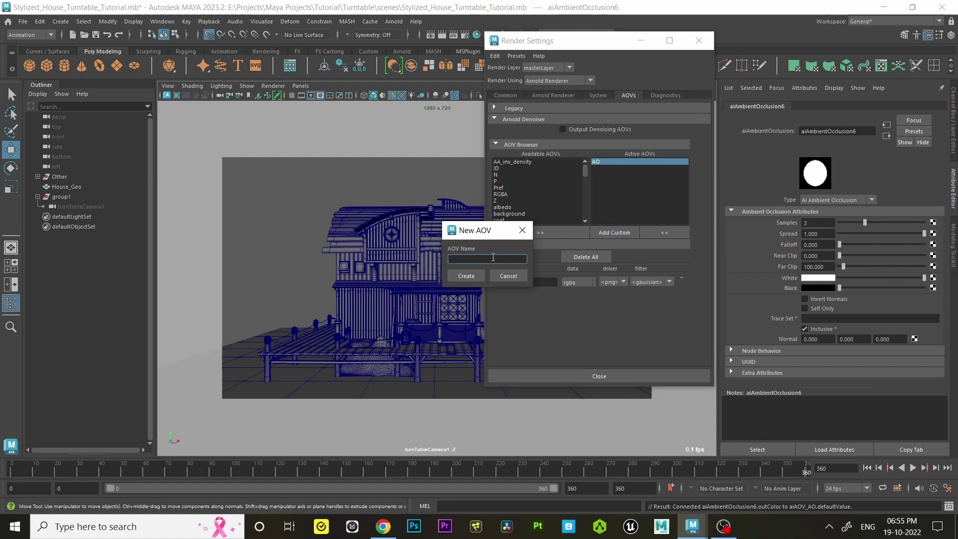
text(Wireframe)
click(466, 276)
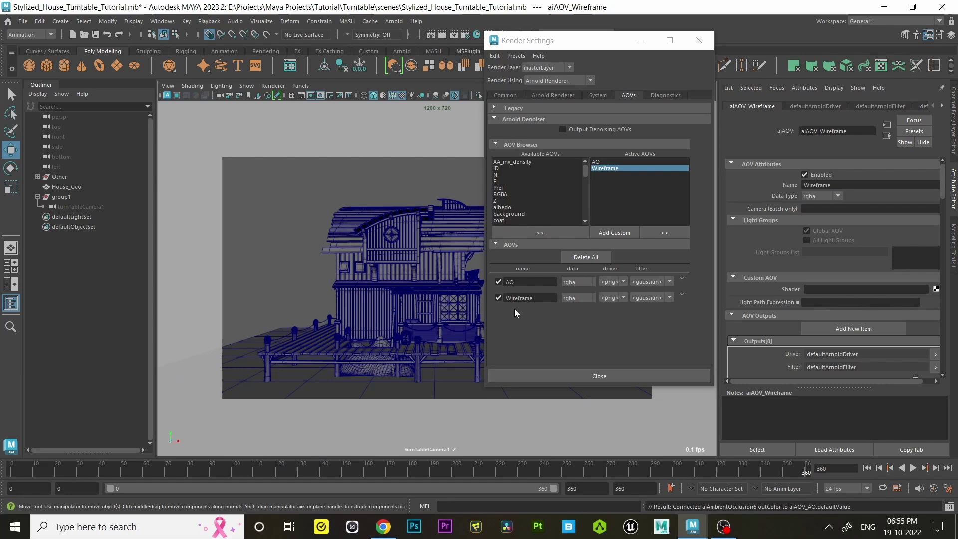
- Connect an aiWireframe shader to the Wireframe AOV and close Render Settings
click(936, 290)
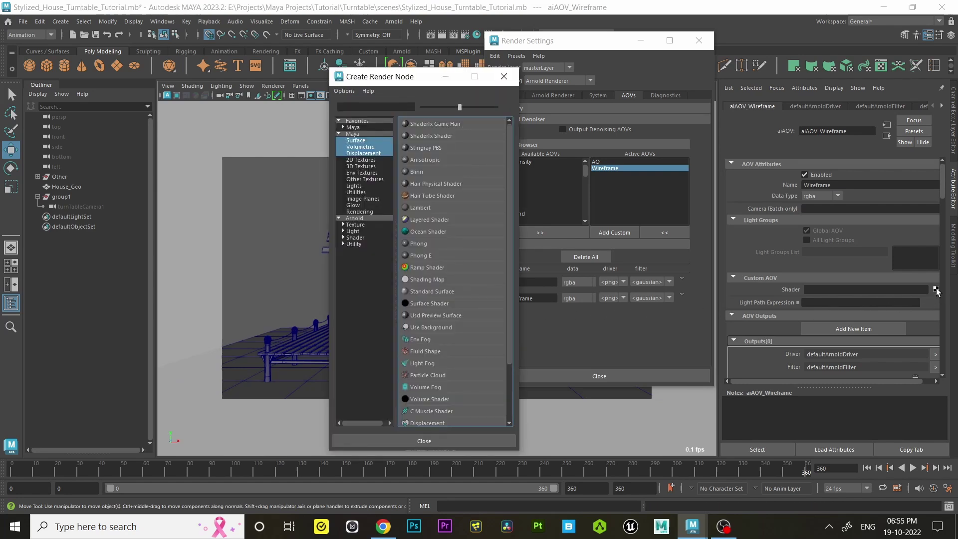
click(361, 237)
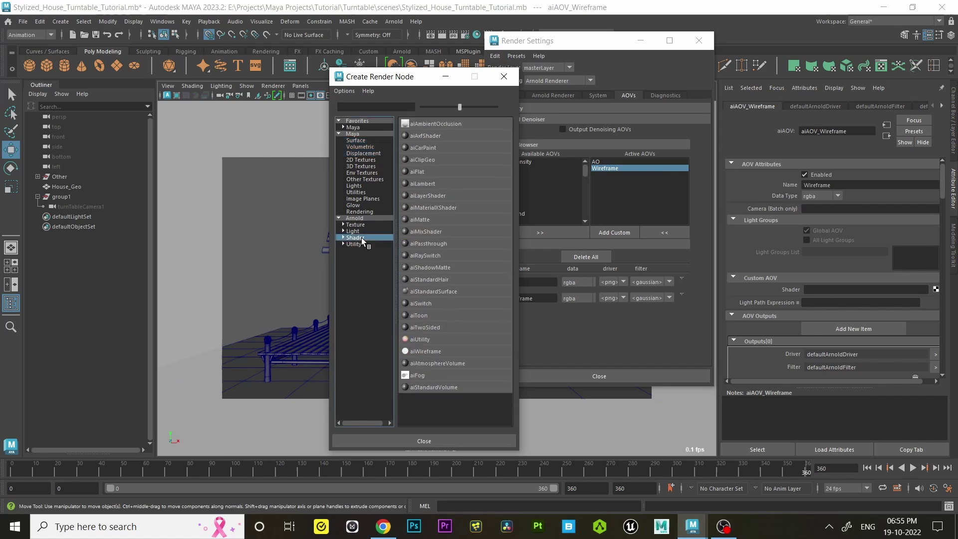
click(426, 352)
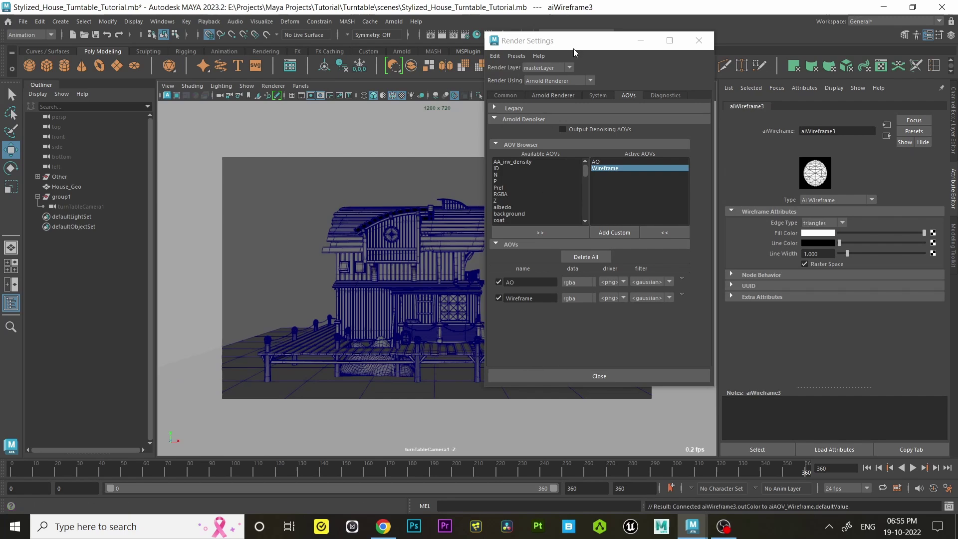
drag(574, 47, 231, 116)
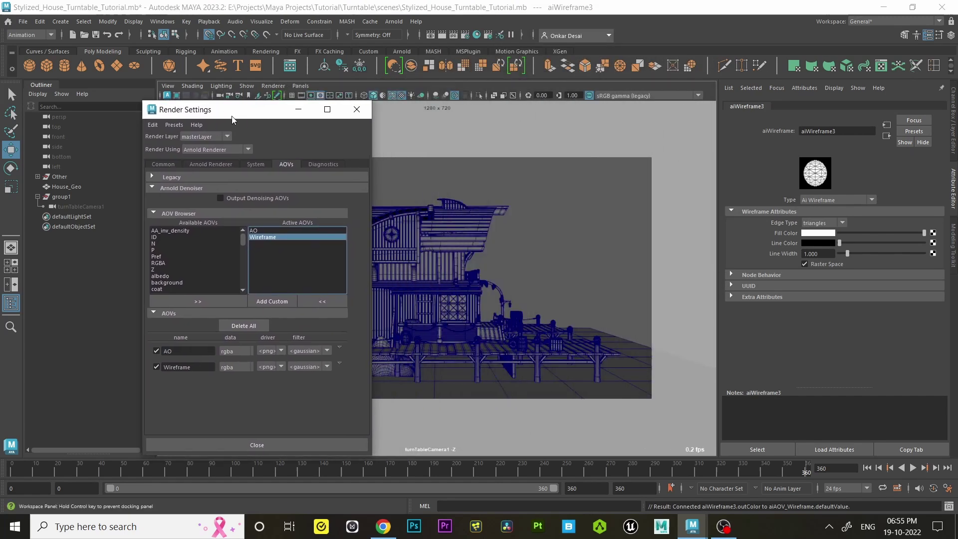
click(357, 109)
- Open Arnold RenderView and display the Wireframe AOV
click(394, 22)
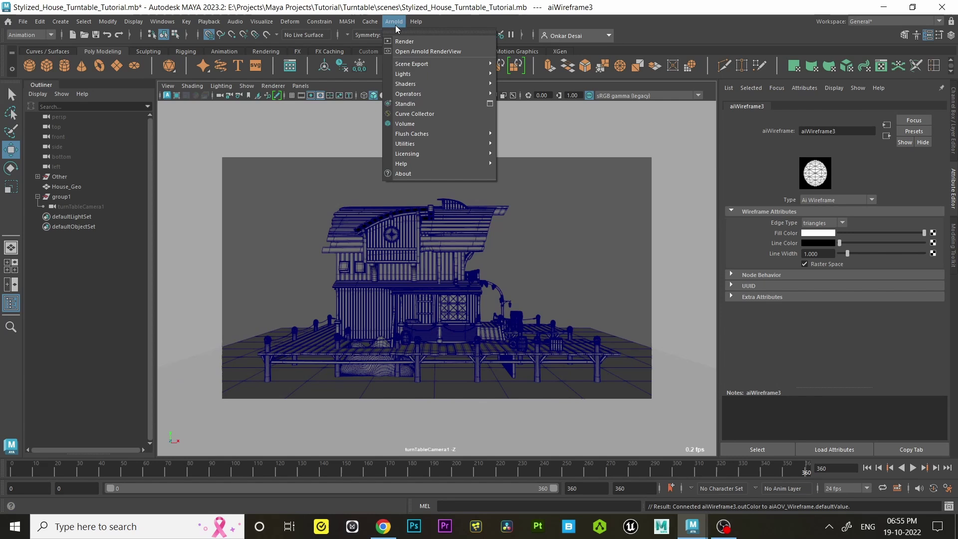
click(415, 52)
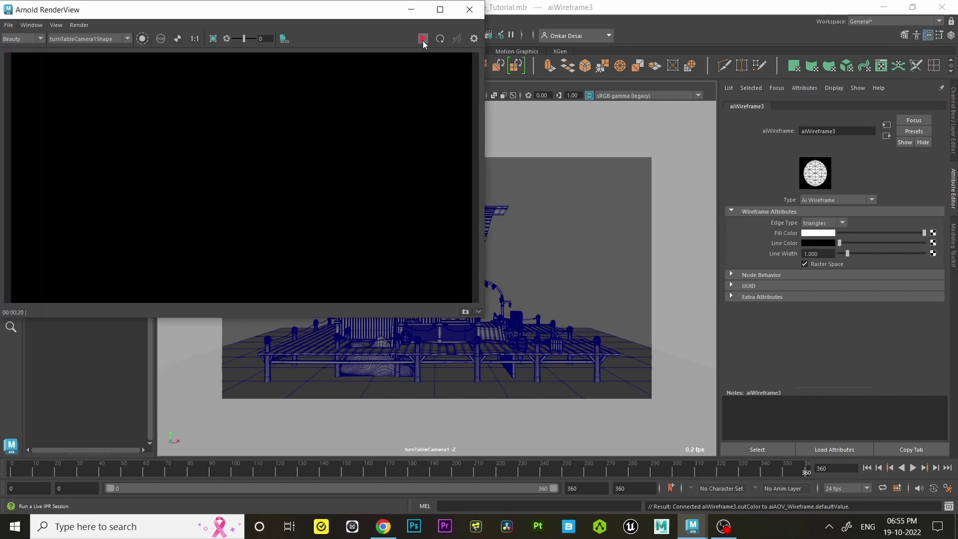
click(31, 39)
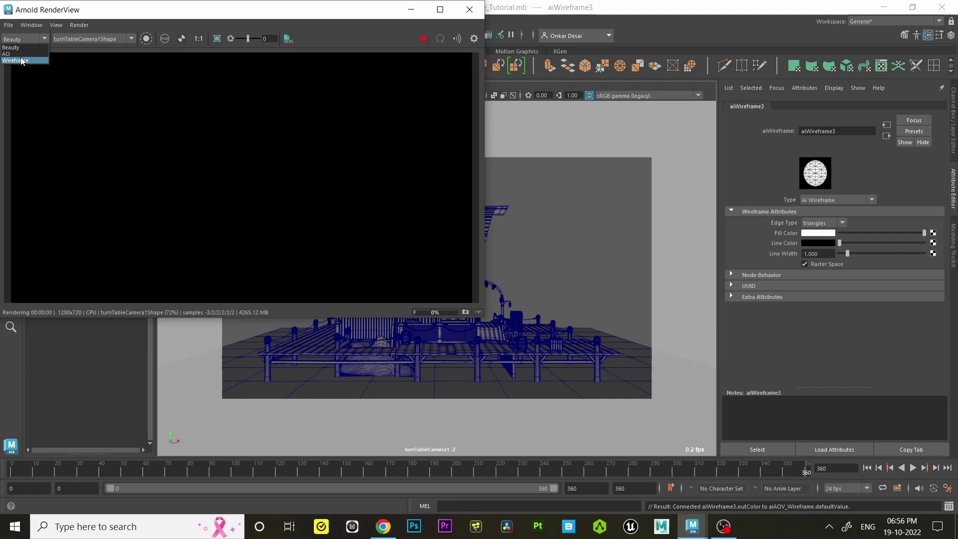
click(21, 61)
drag(149, 9, 216, 71)
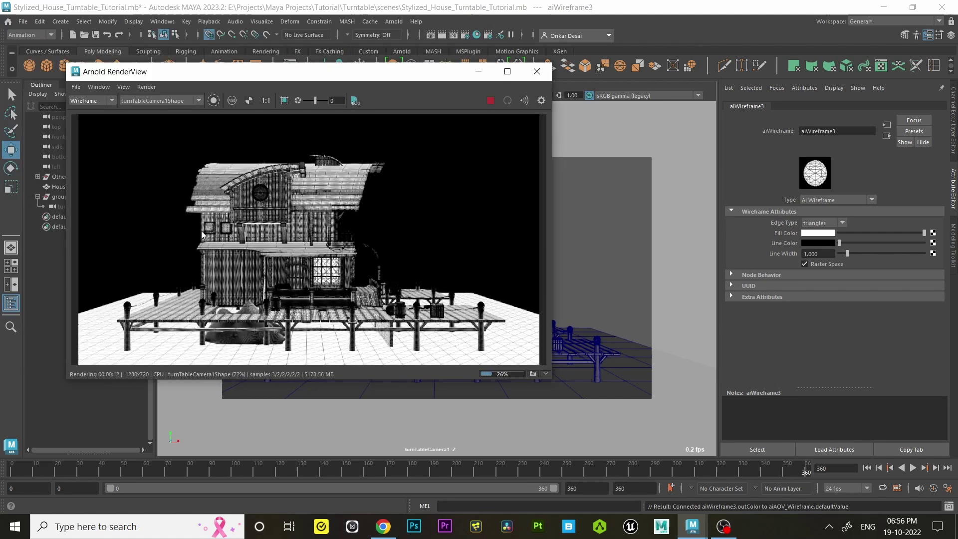
- Set aiWireframe3's Edge Type to polygons and Line Width to 0.4
click(841, 223)
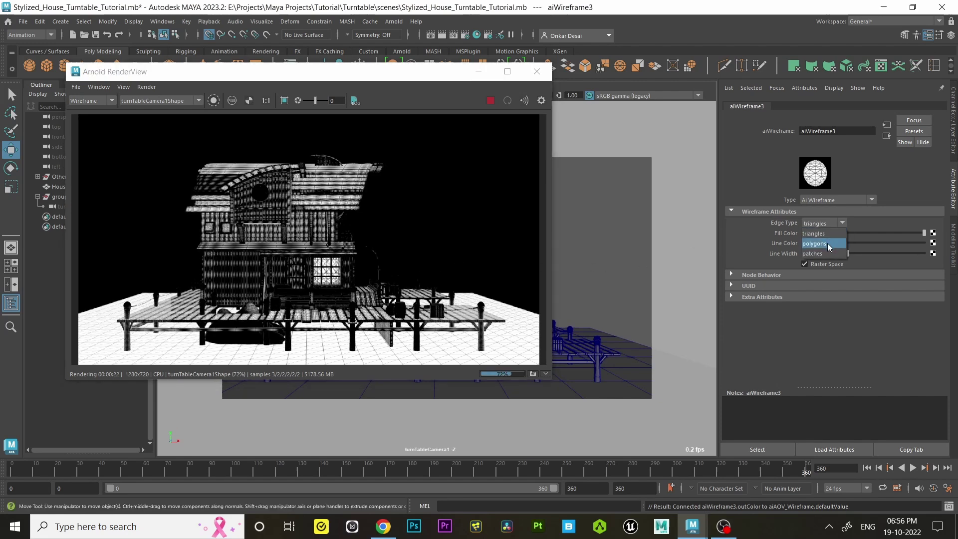
click(826, 244)
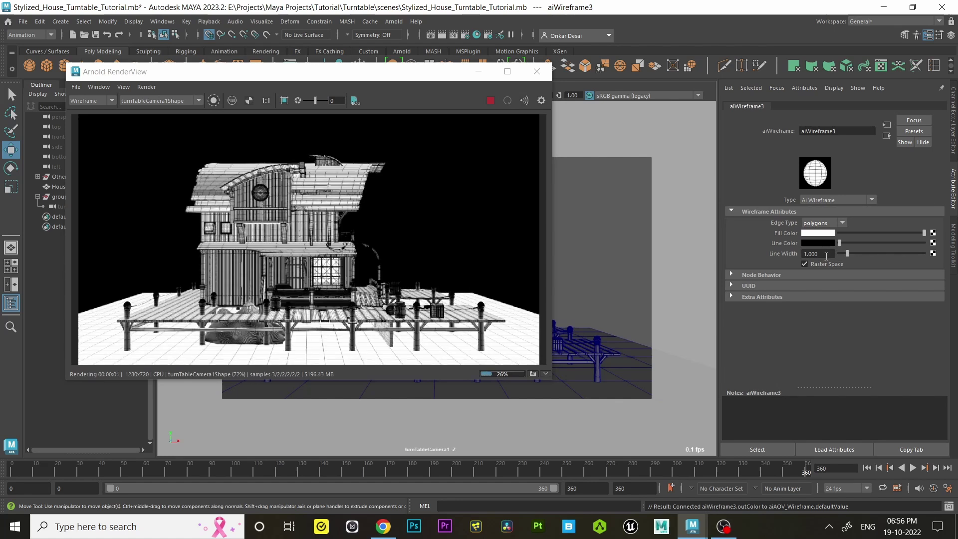
click(814, 254)
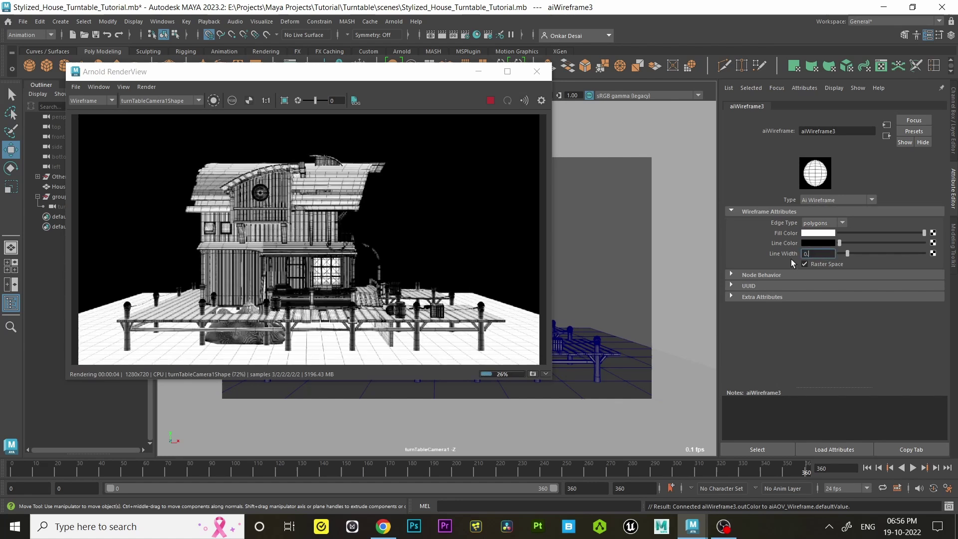
text(0.4)
key(Return)
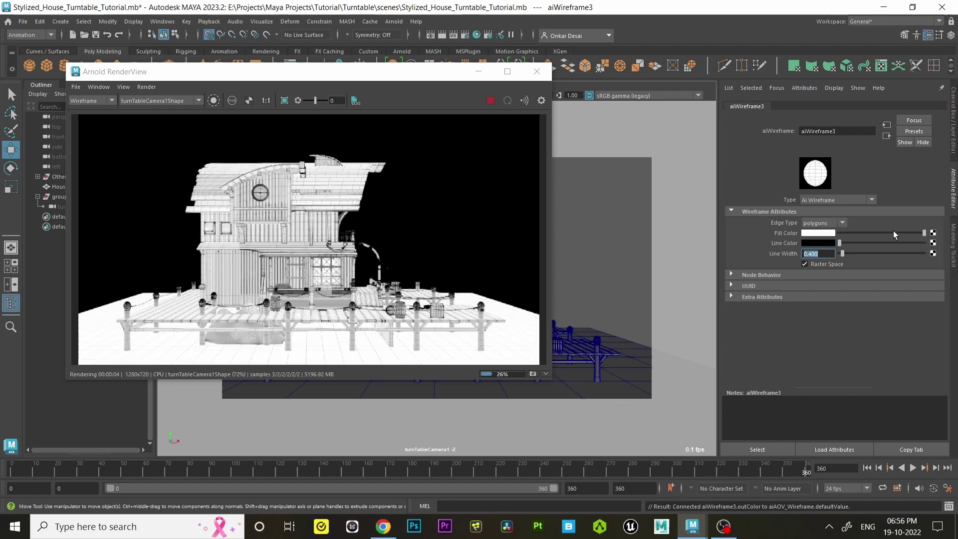
- Feed aiWireframe3's fill colour with an aiAmbientOcclusion shader, then stop the preview render
click(933, 234)
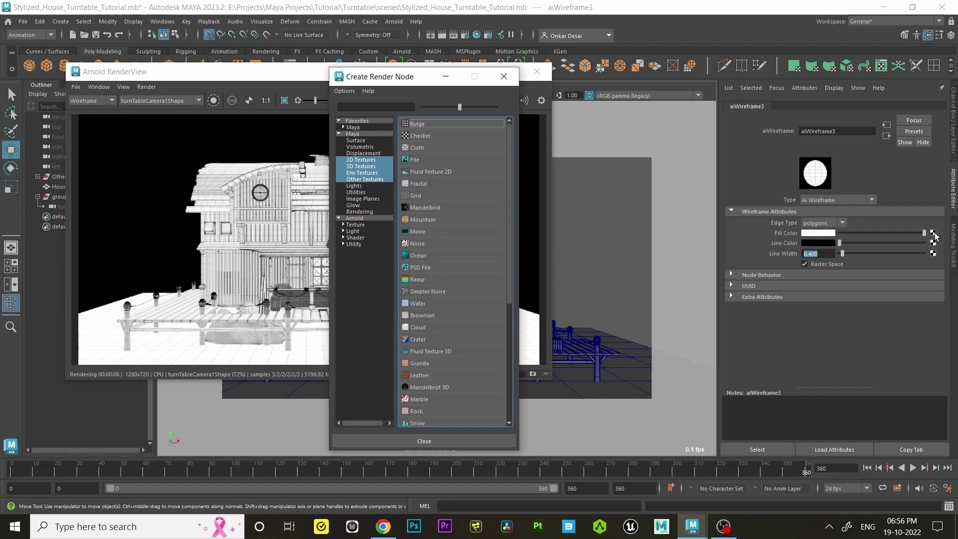
click(361, 238)
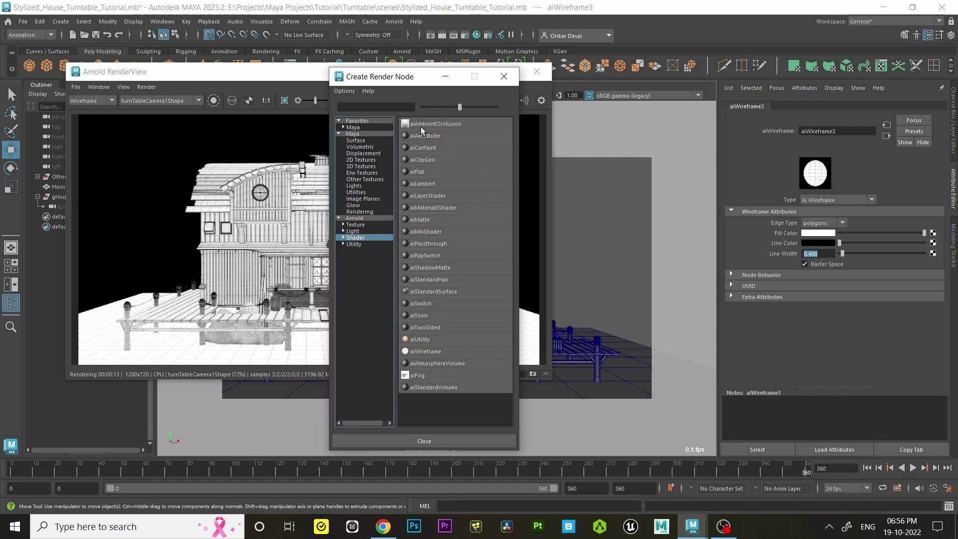
click(453, 125)
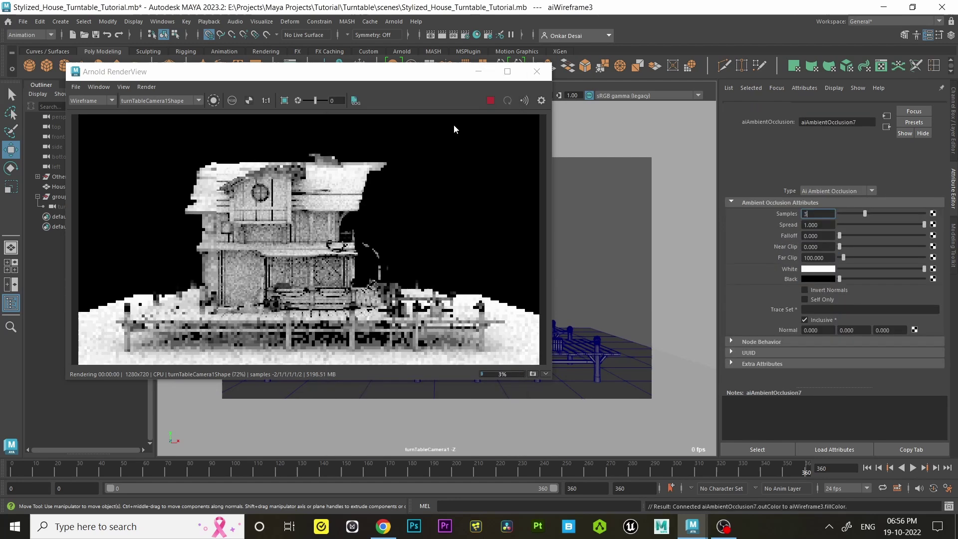
click(490, 101)
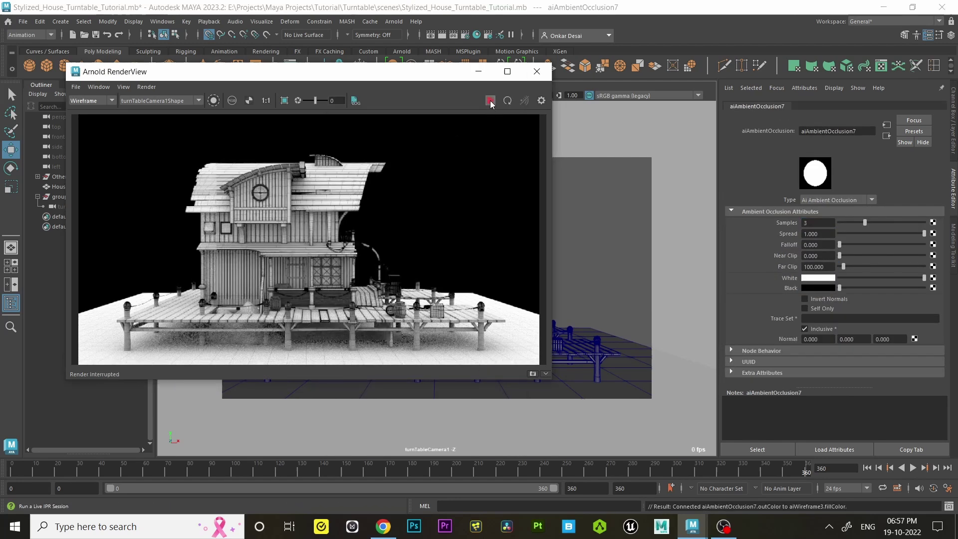
- Close the render preview and open Render Sequence options from the Rendering menu set
click(531, 77)
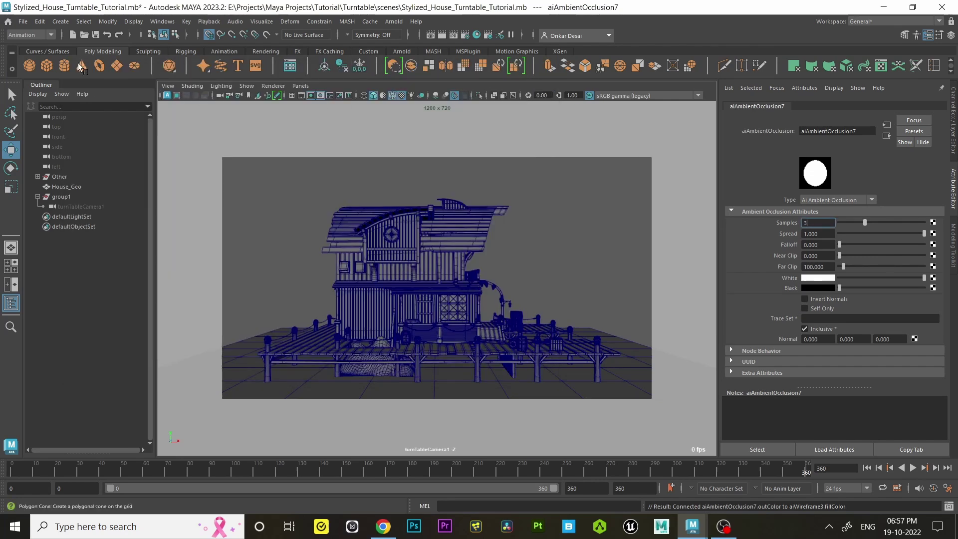
click(36, 36)
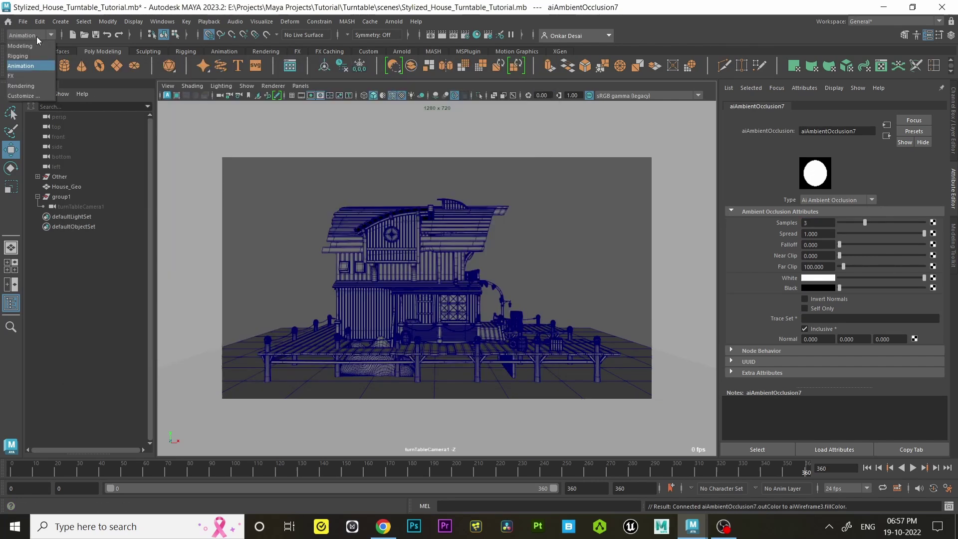
click(21, 85)
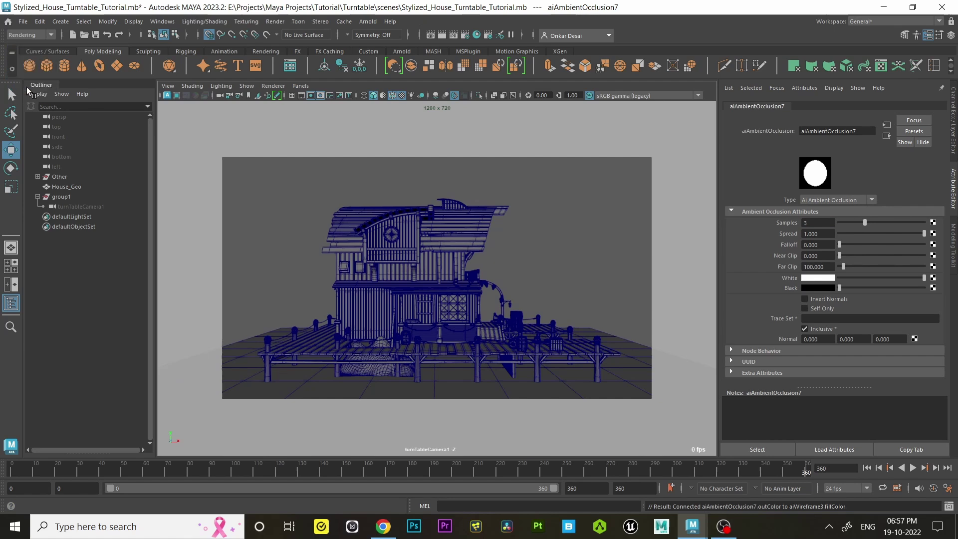
click(272, 23)
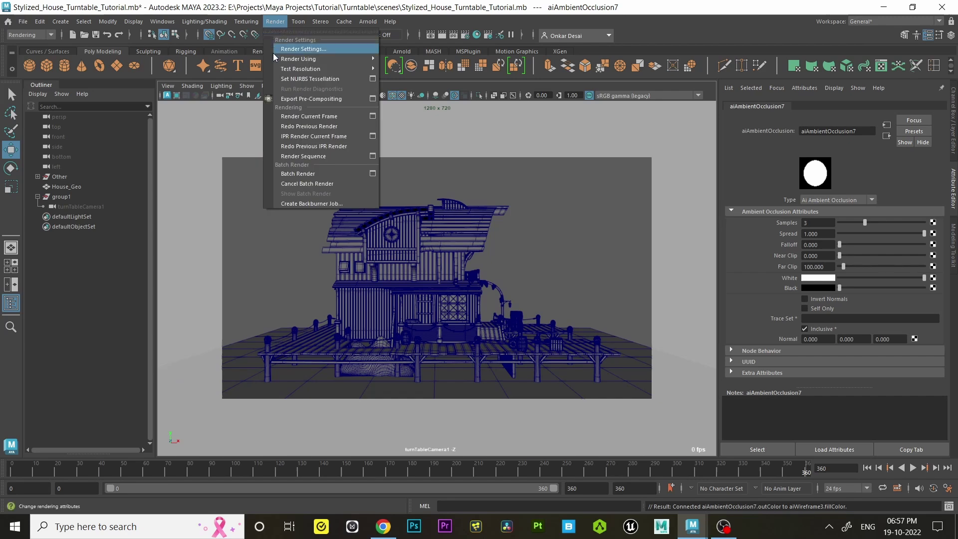
click(373, 157)
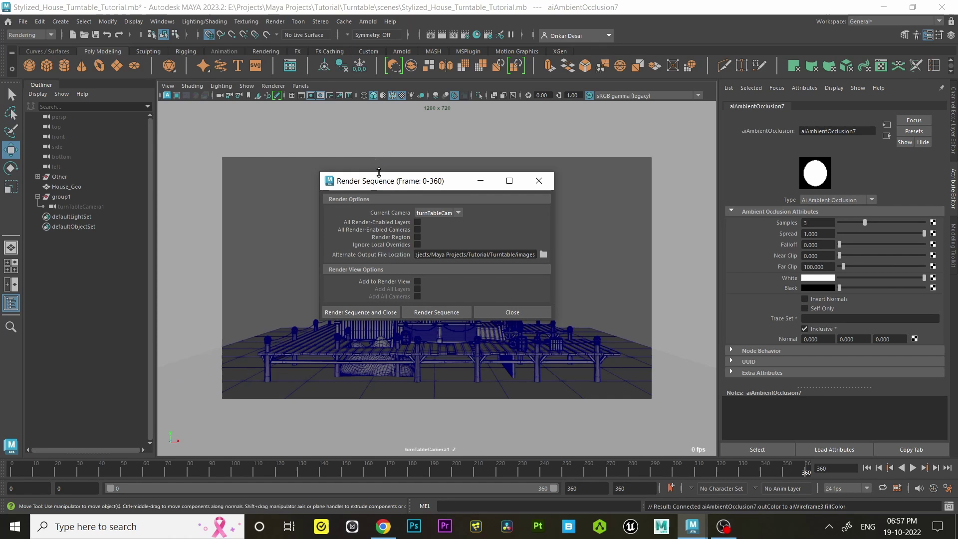
- Set the turntable camera and the project's images folder as output, then render the sequence
drag(385, 184, 401, 161)
click(459, 186)
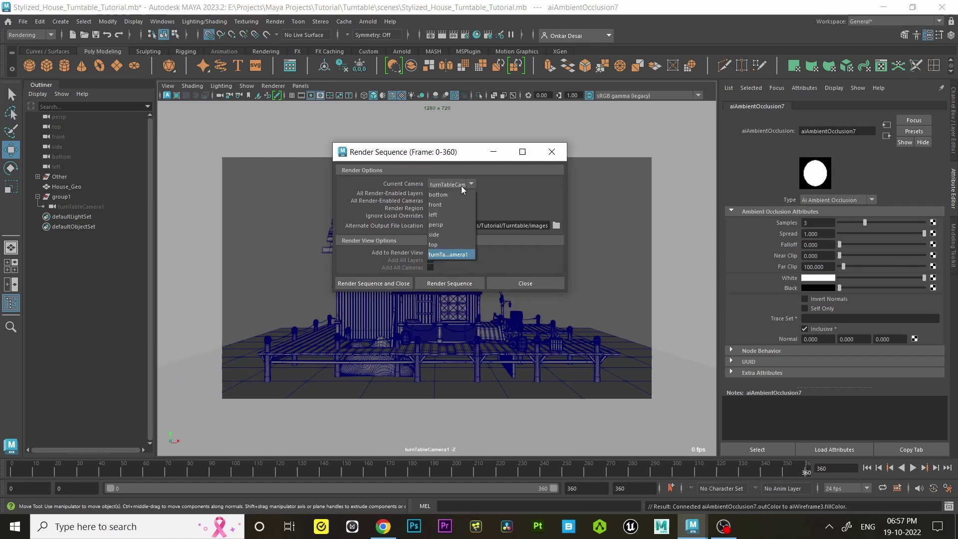
click(458, 256)
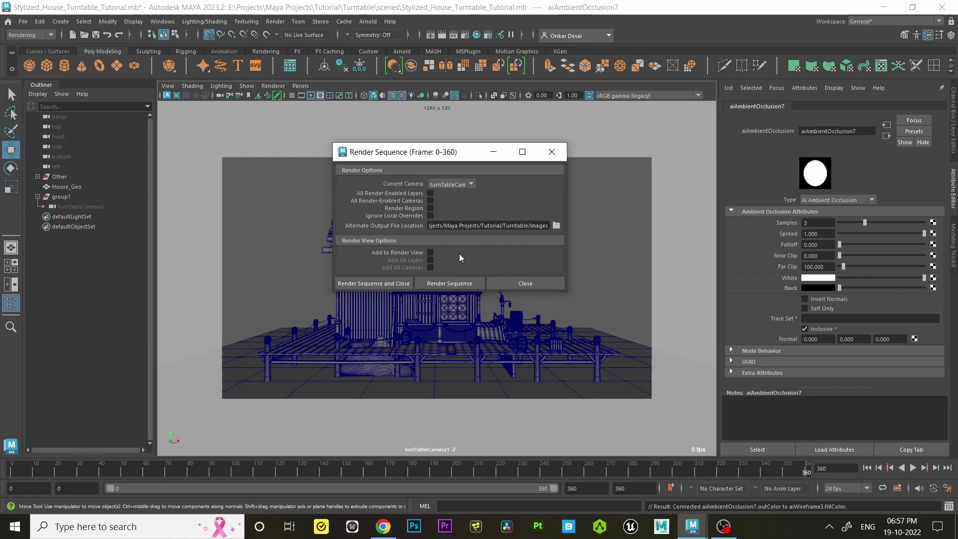
click(555, 226)
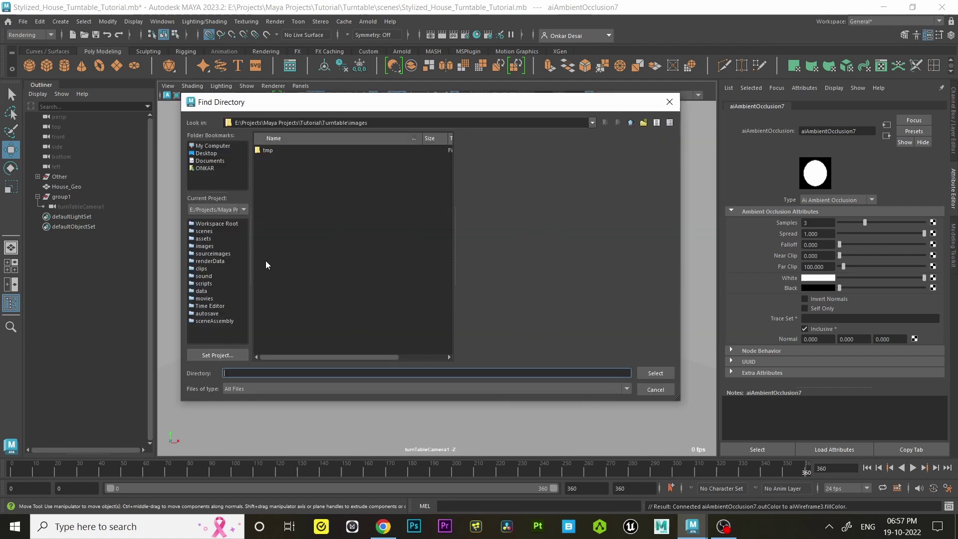
click(205, 247)
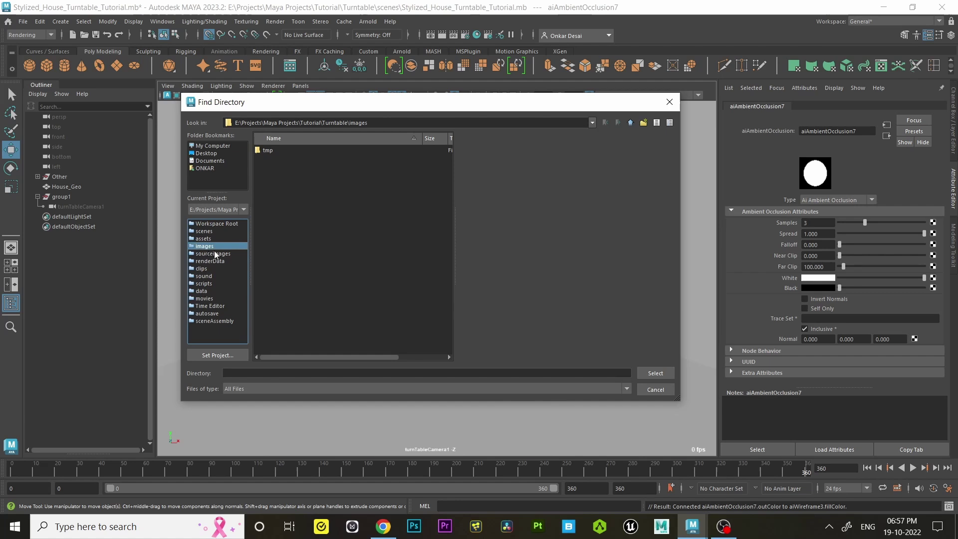
click(658, 375)
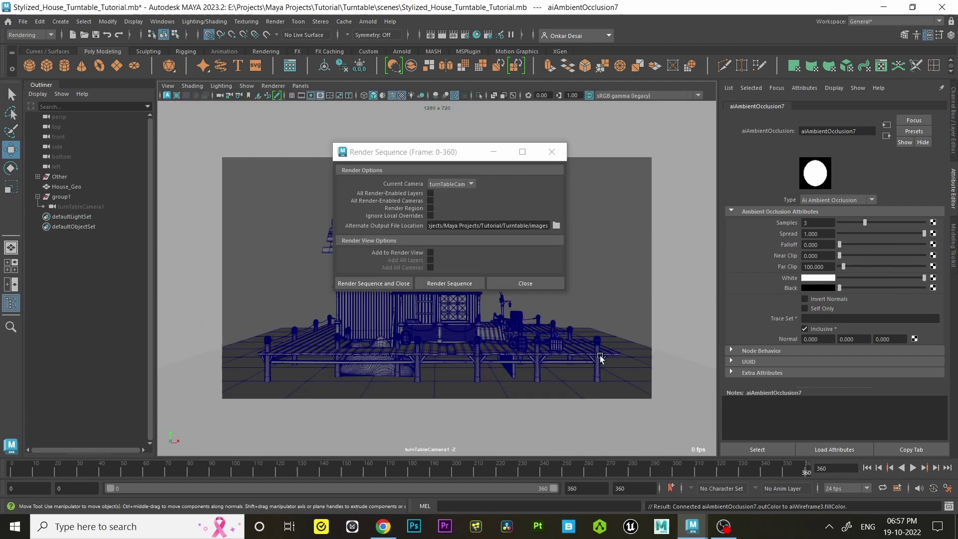
click(382, 287)
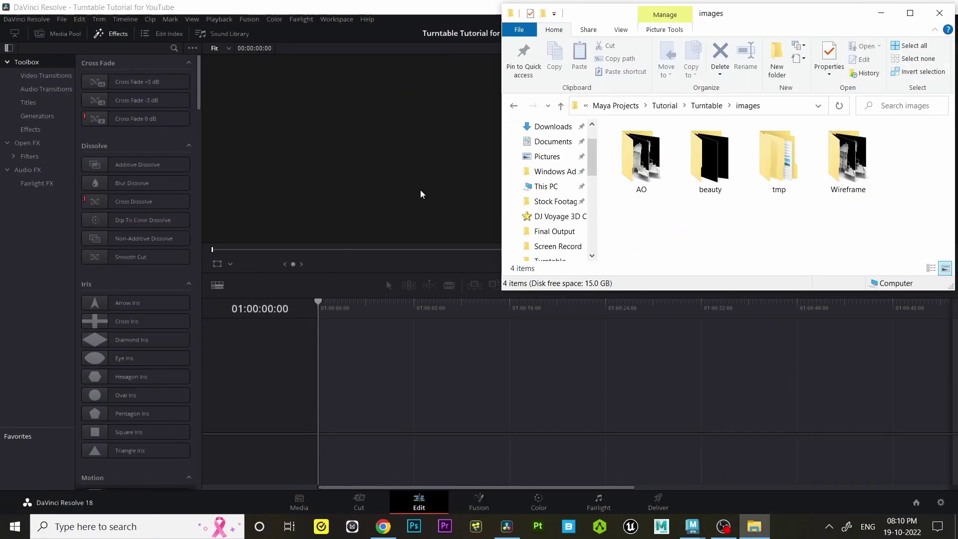
- Place all 361 AO PNG frames as a clip at the start of Video 1
double_click(642, 159)
click(642, 163)
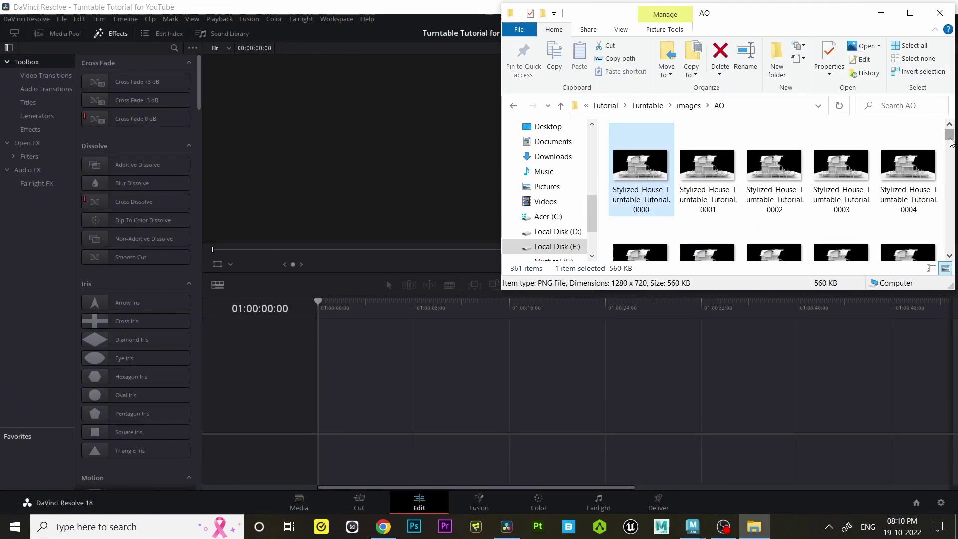
drag(949, 143, 954, 249)
scroll(680, 229, down, 3)
shift+click(641, 214)
drag(641, 215, 642, 253)
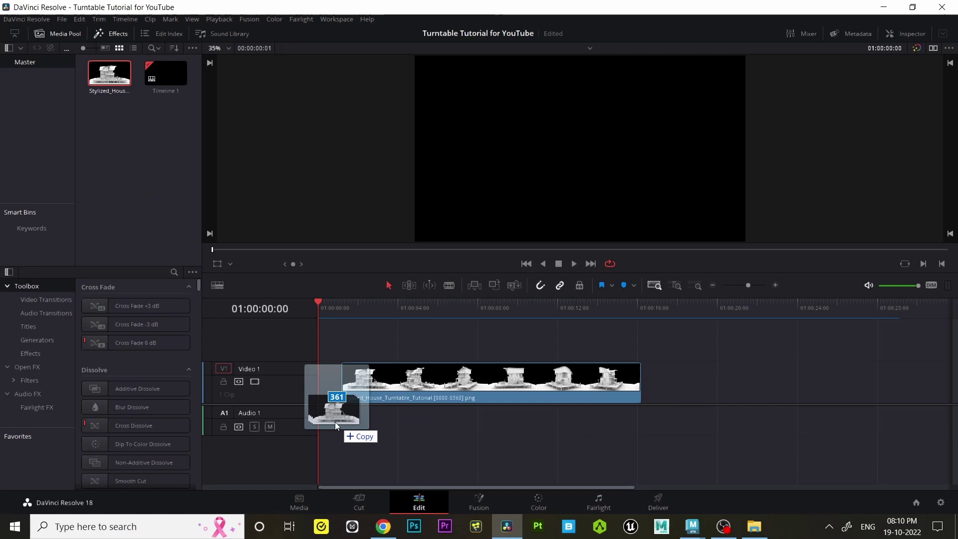
drag(343, 417, 320, 397)
click(654, 285)
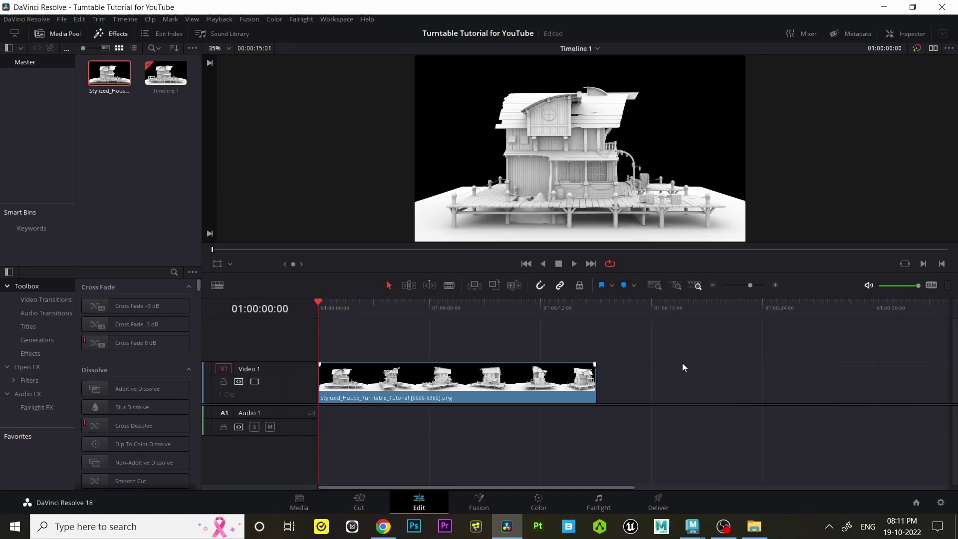
- Add the 361 Wireframe frames after the AO clip and delete the gap between them
click(754, 526)
click(561, 105)
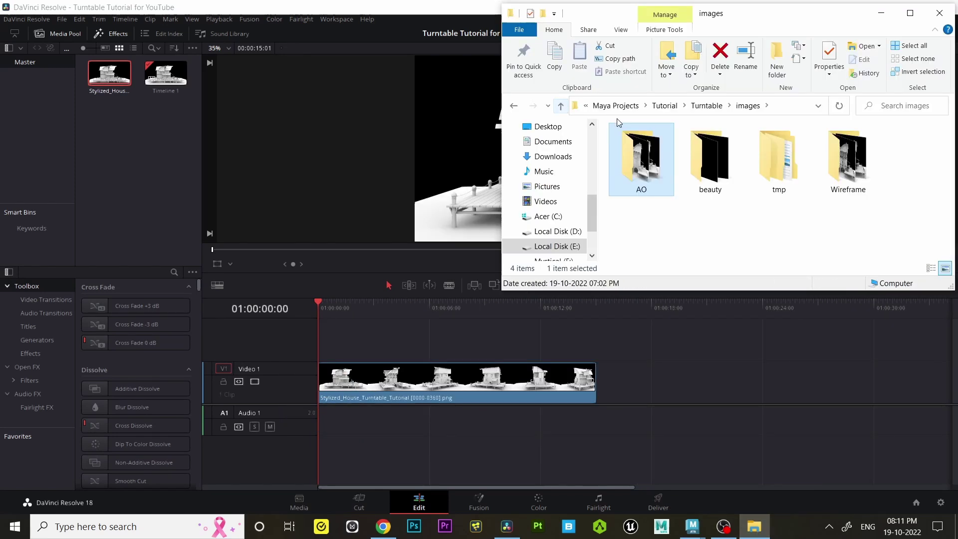
double_click(844, 161)
click(640, 164)
scroll(908, 169, down, 20)
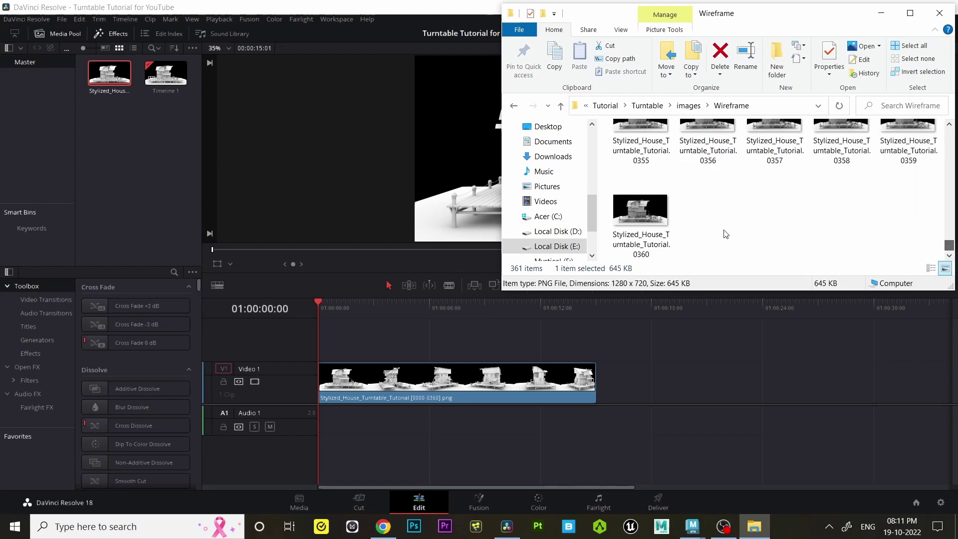
shift+click(651, 221)
drag(651, 221, 754, 389)
click(717, 385)
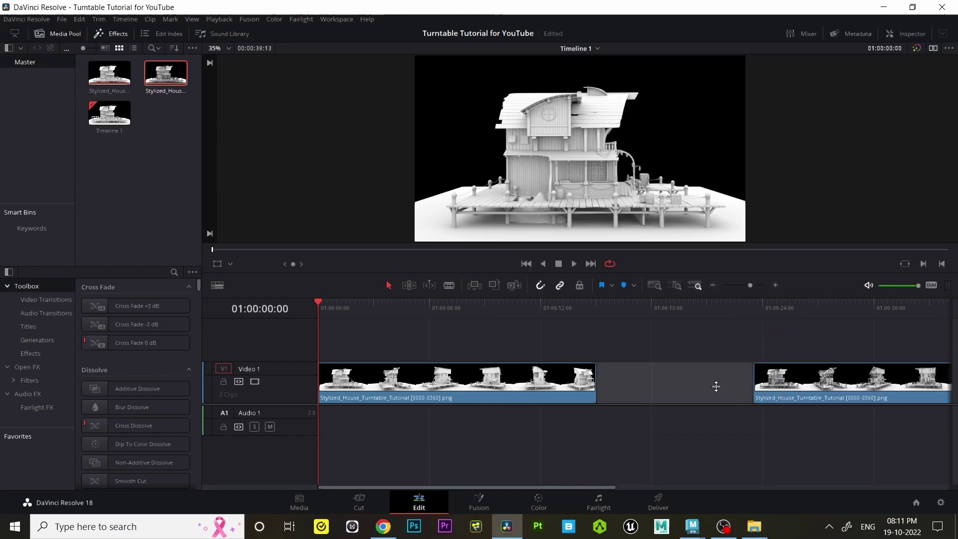
key(Delete)
drag(634, 304, 387, 369)
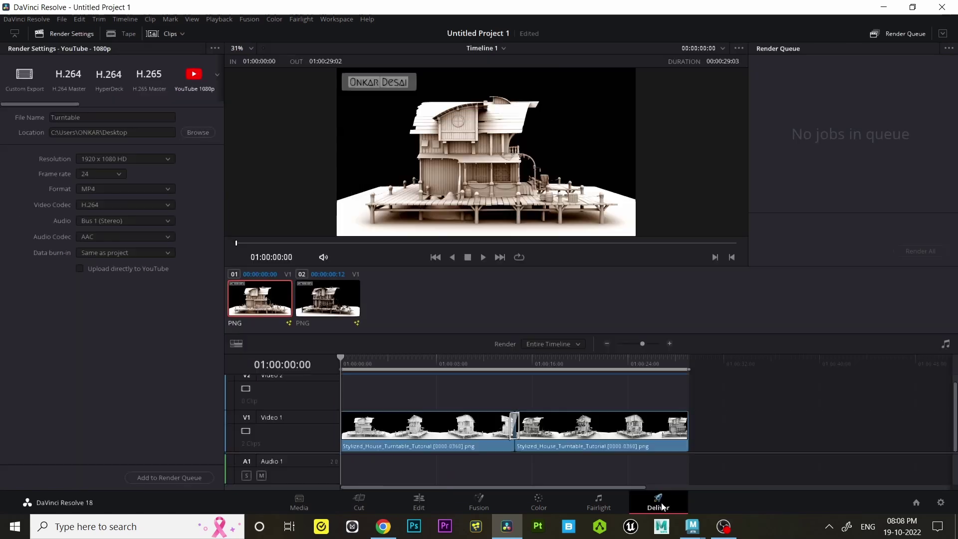
- Name the output 'Turntable', set format to MP4, queue the job and render it
click(69, 77)
text(Turntable)
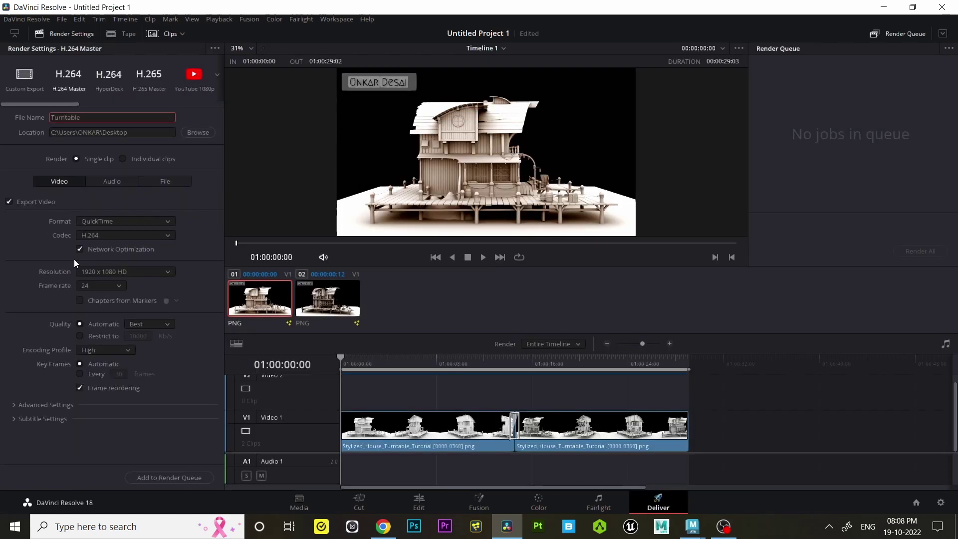
click(112, 223)
click(111, 305)
click(169, 478)
click(921, 251)
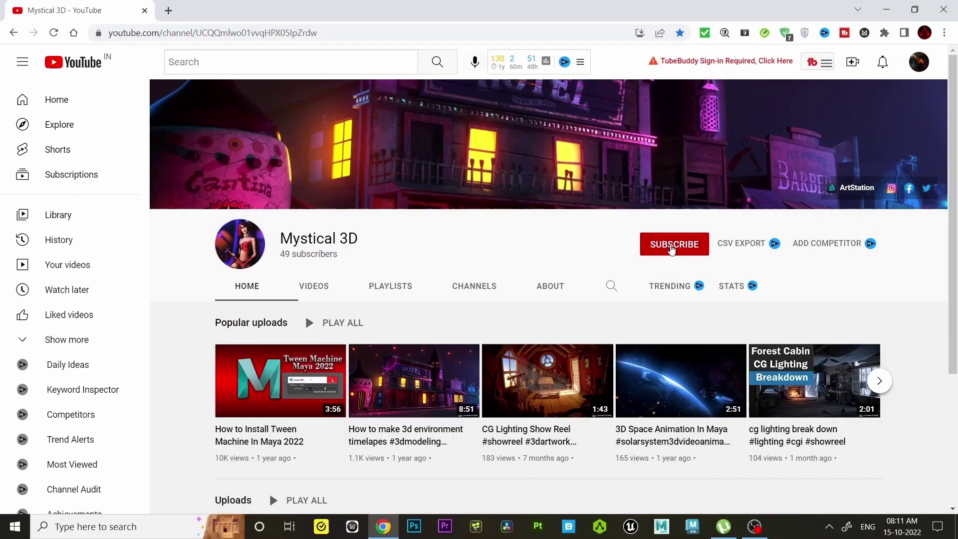
- Subscribe to the channel with notifications for all new uploads
click(672, 247)
click(699, 244)
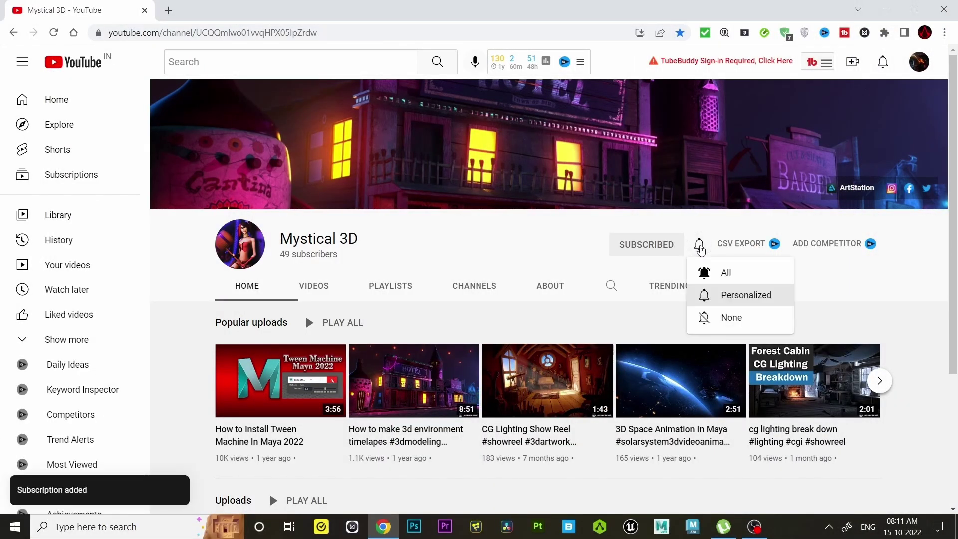
click(707, 273)
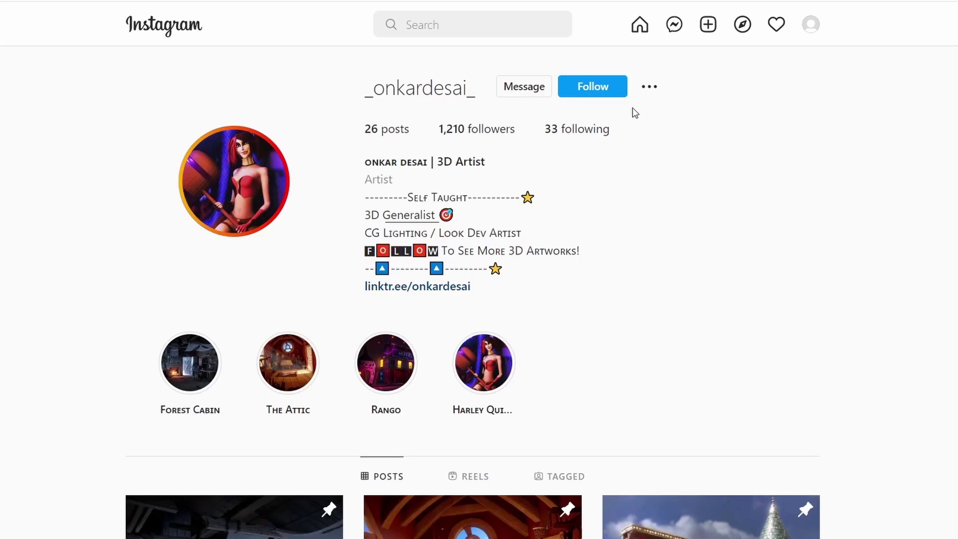
- Follow the 3D artist's Instagram profile and scroll down through its posts
click(604, 86)
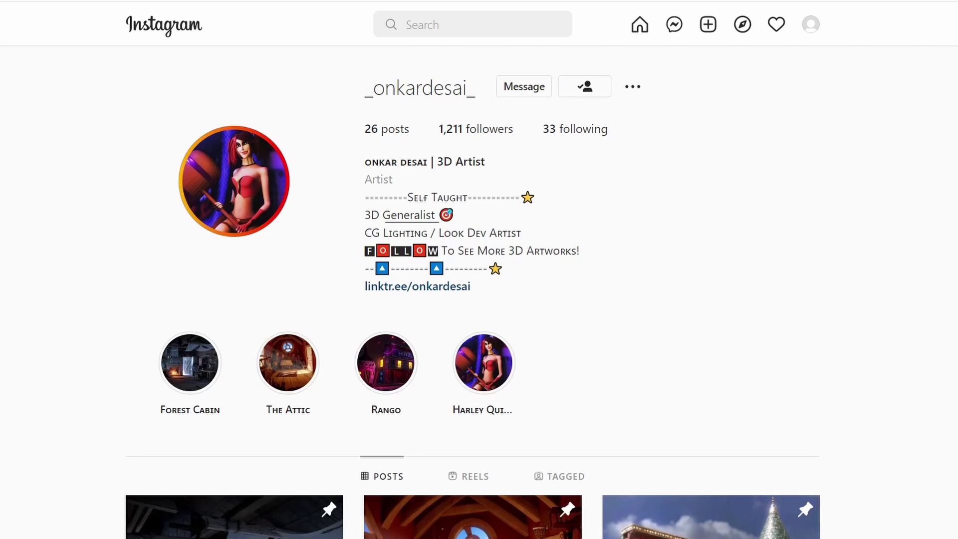
scroll(479, 299, down, 2)
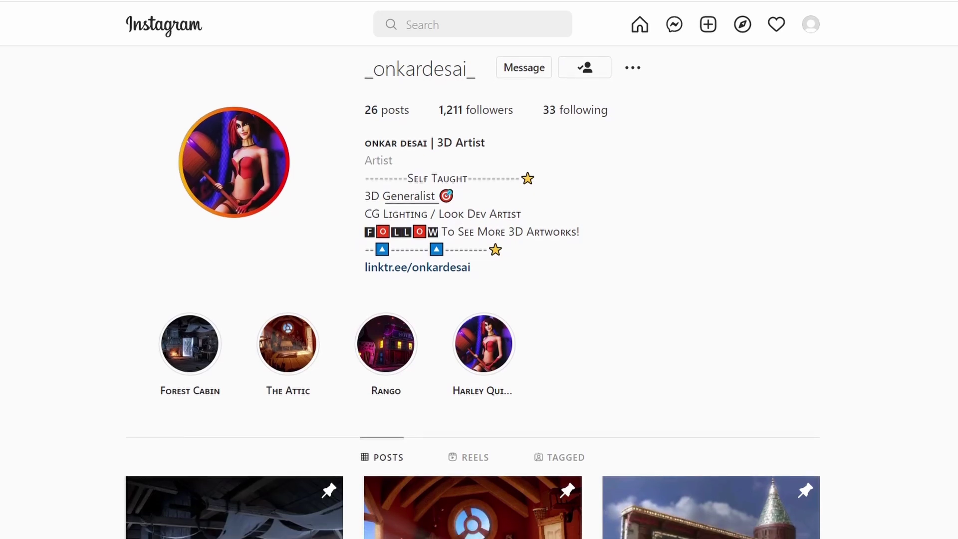
scroll(479, 300, down, 3)
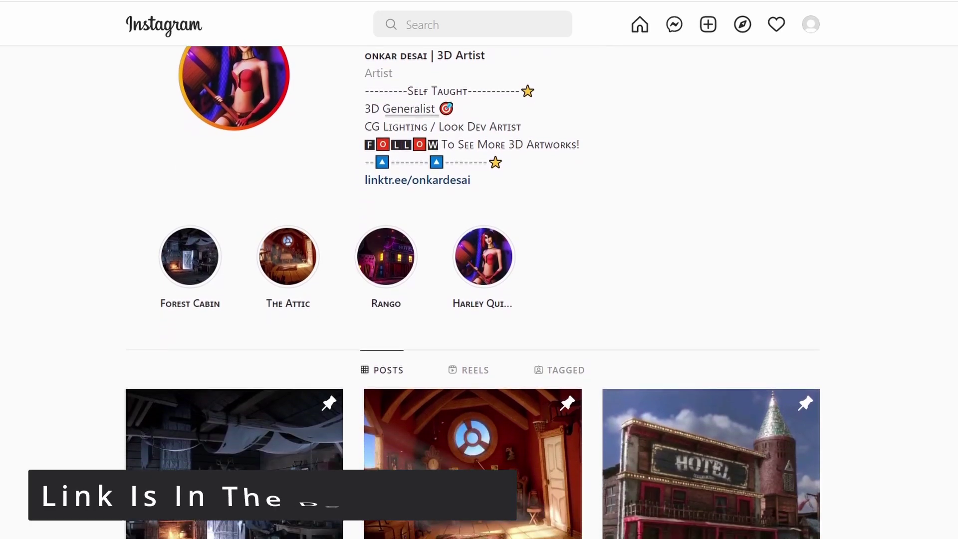
scroll(479, 300, down, 3)
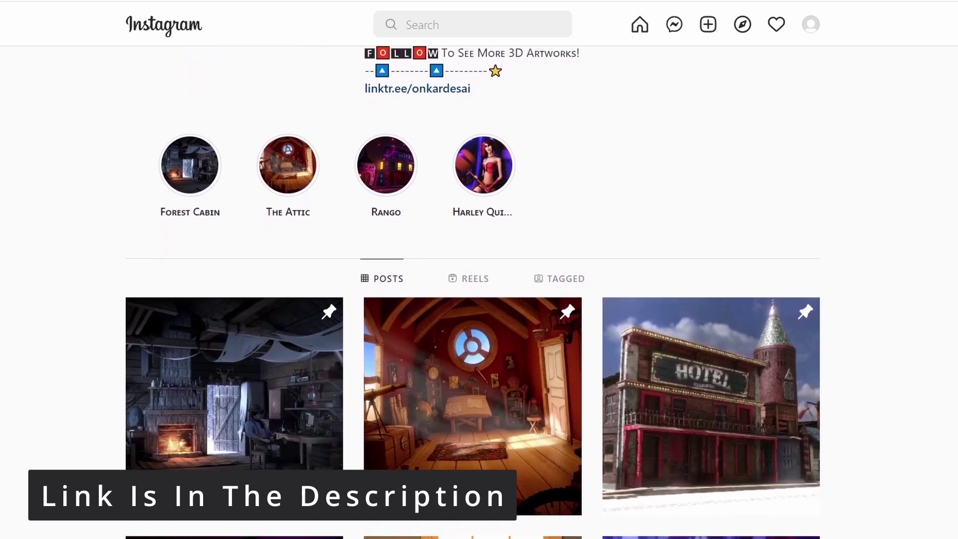
scroll(479, 300, down, 3)
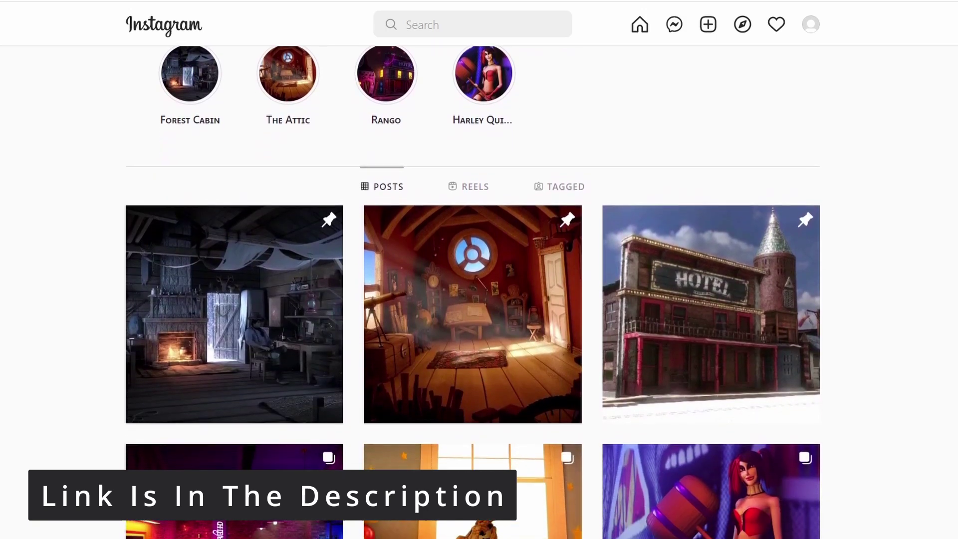
scroll(479, 299, down, 3)
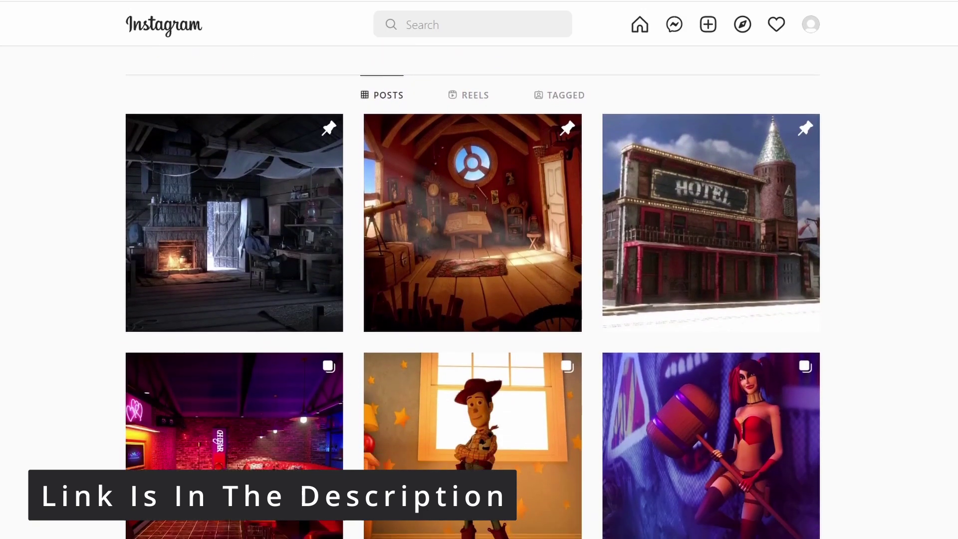